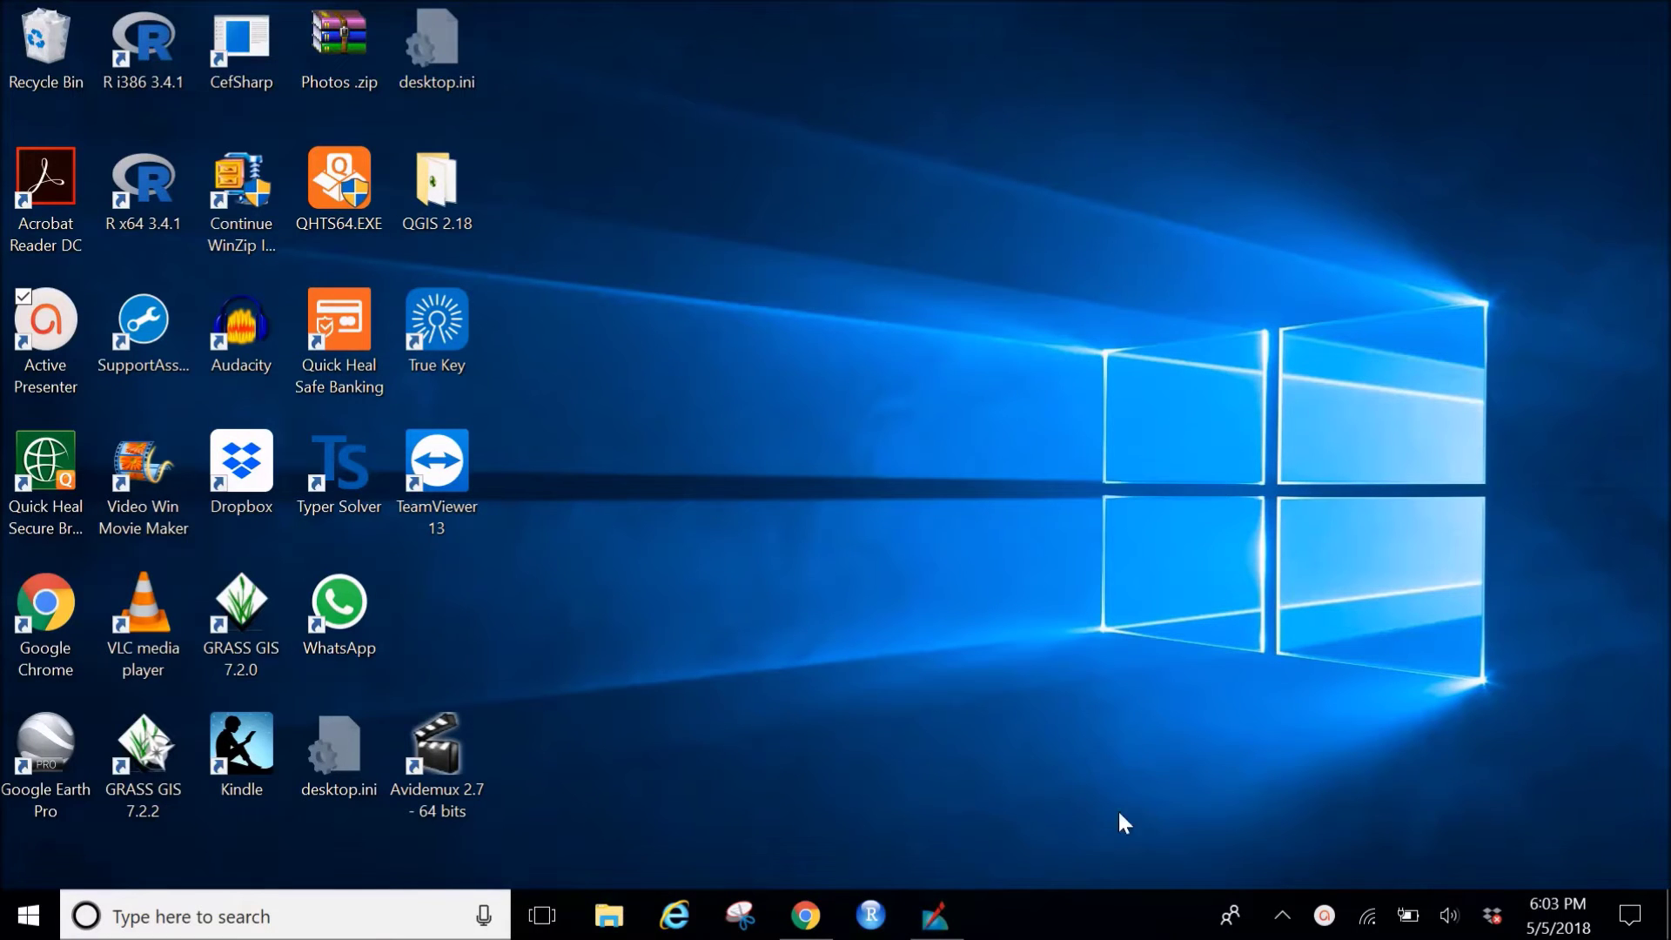
# Launch ERDAS IMAGINE 2013 and start Modified IHS Resolution Merge from the Raster Pan Sharpen list.
pyautogui.click(936, 930)
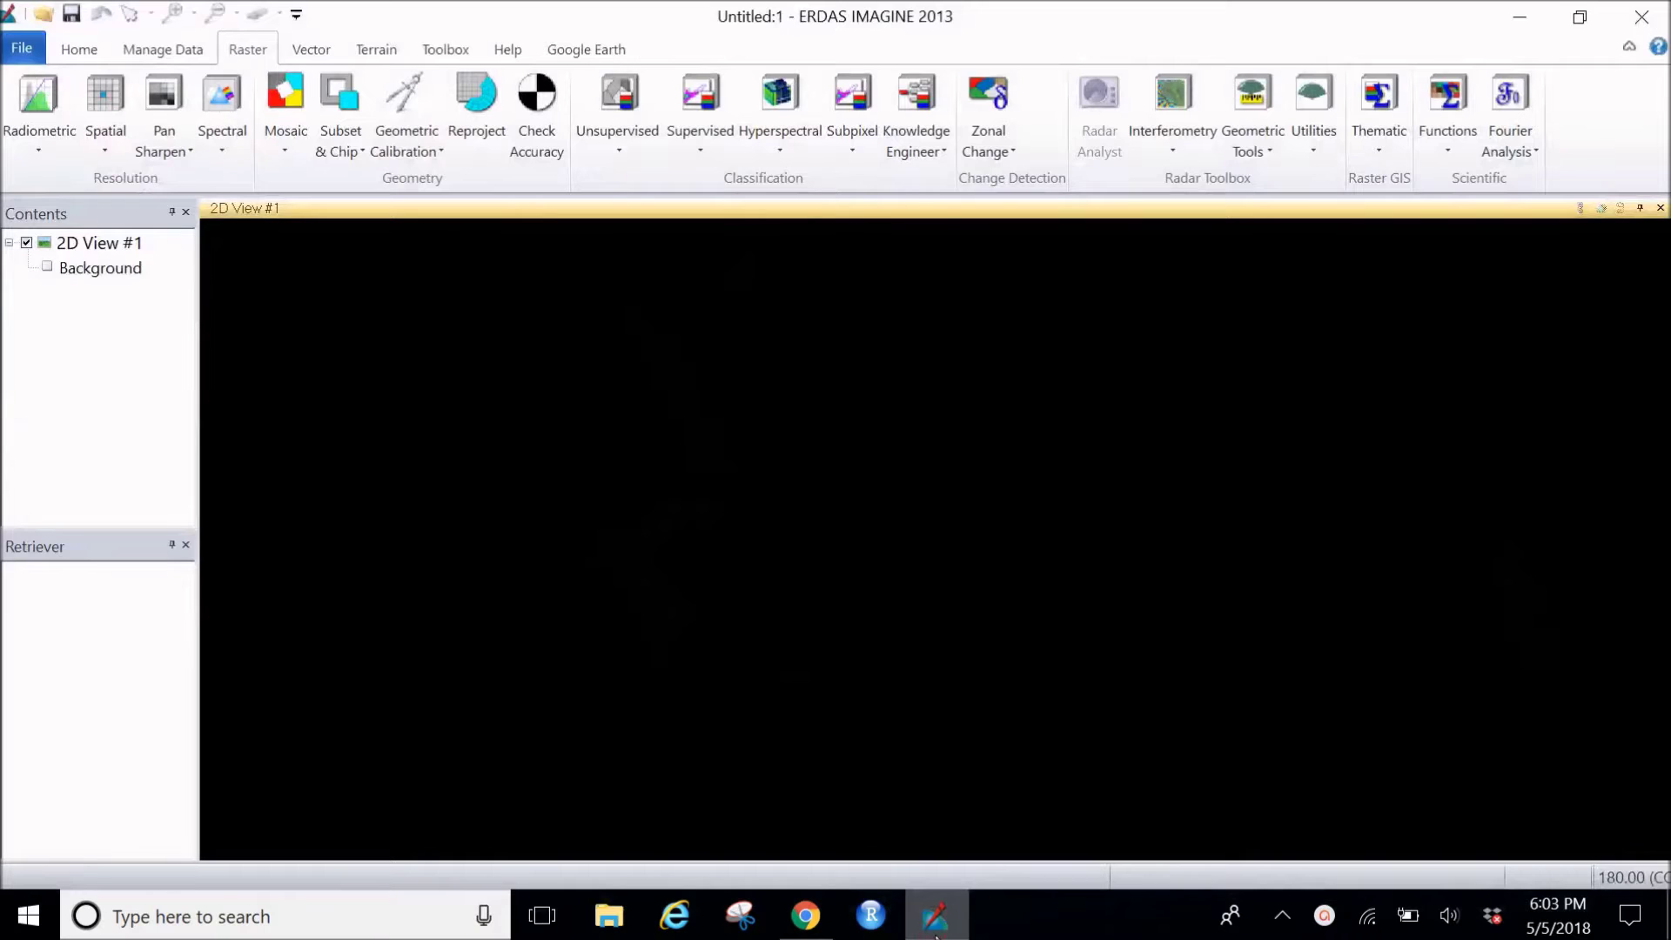
pyautogui.click(163, 150)
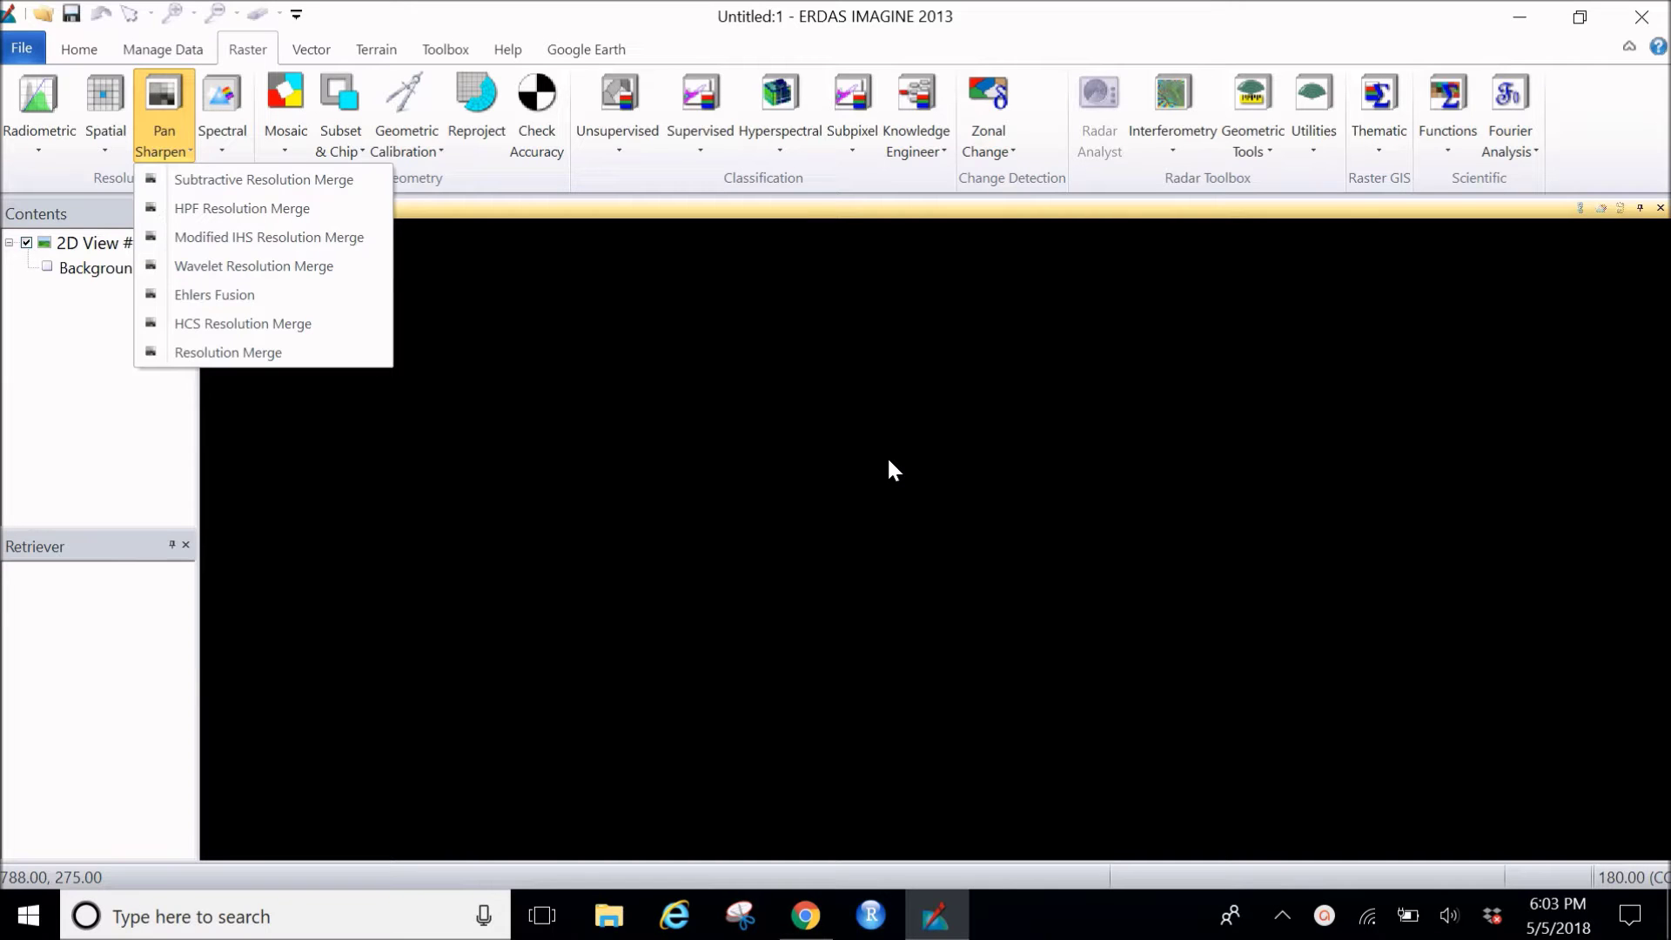
pyautogui.click(606, 404)
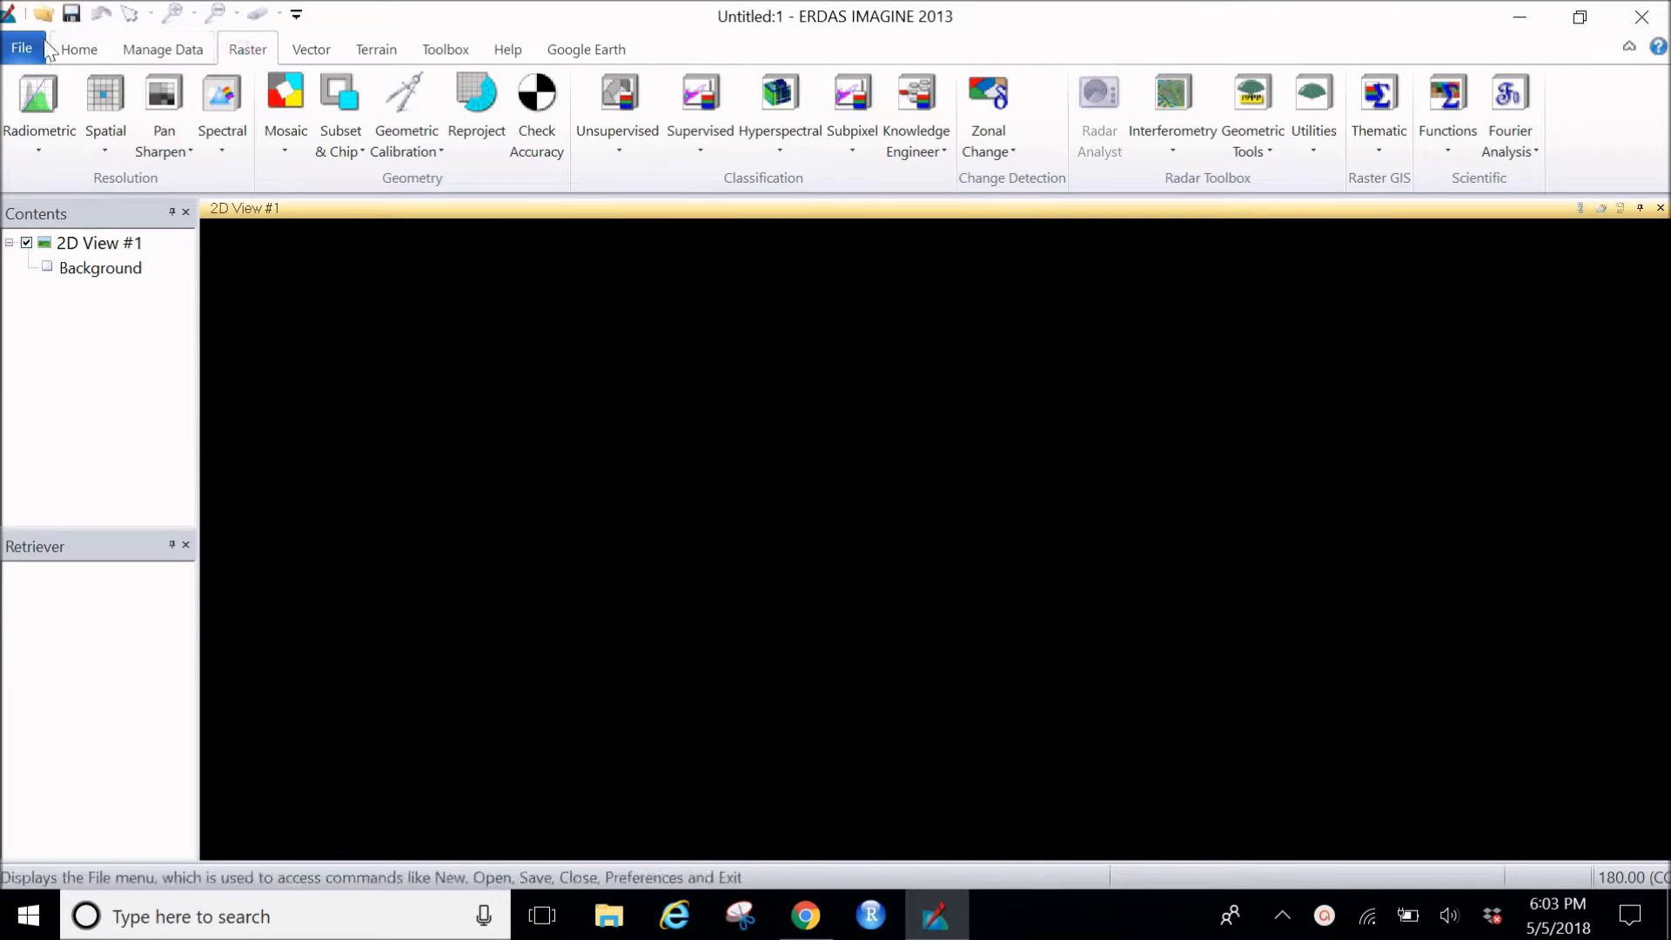
pyautogui.click(72, 52)
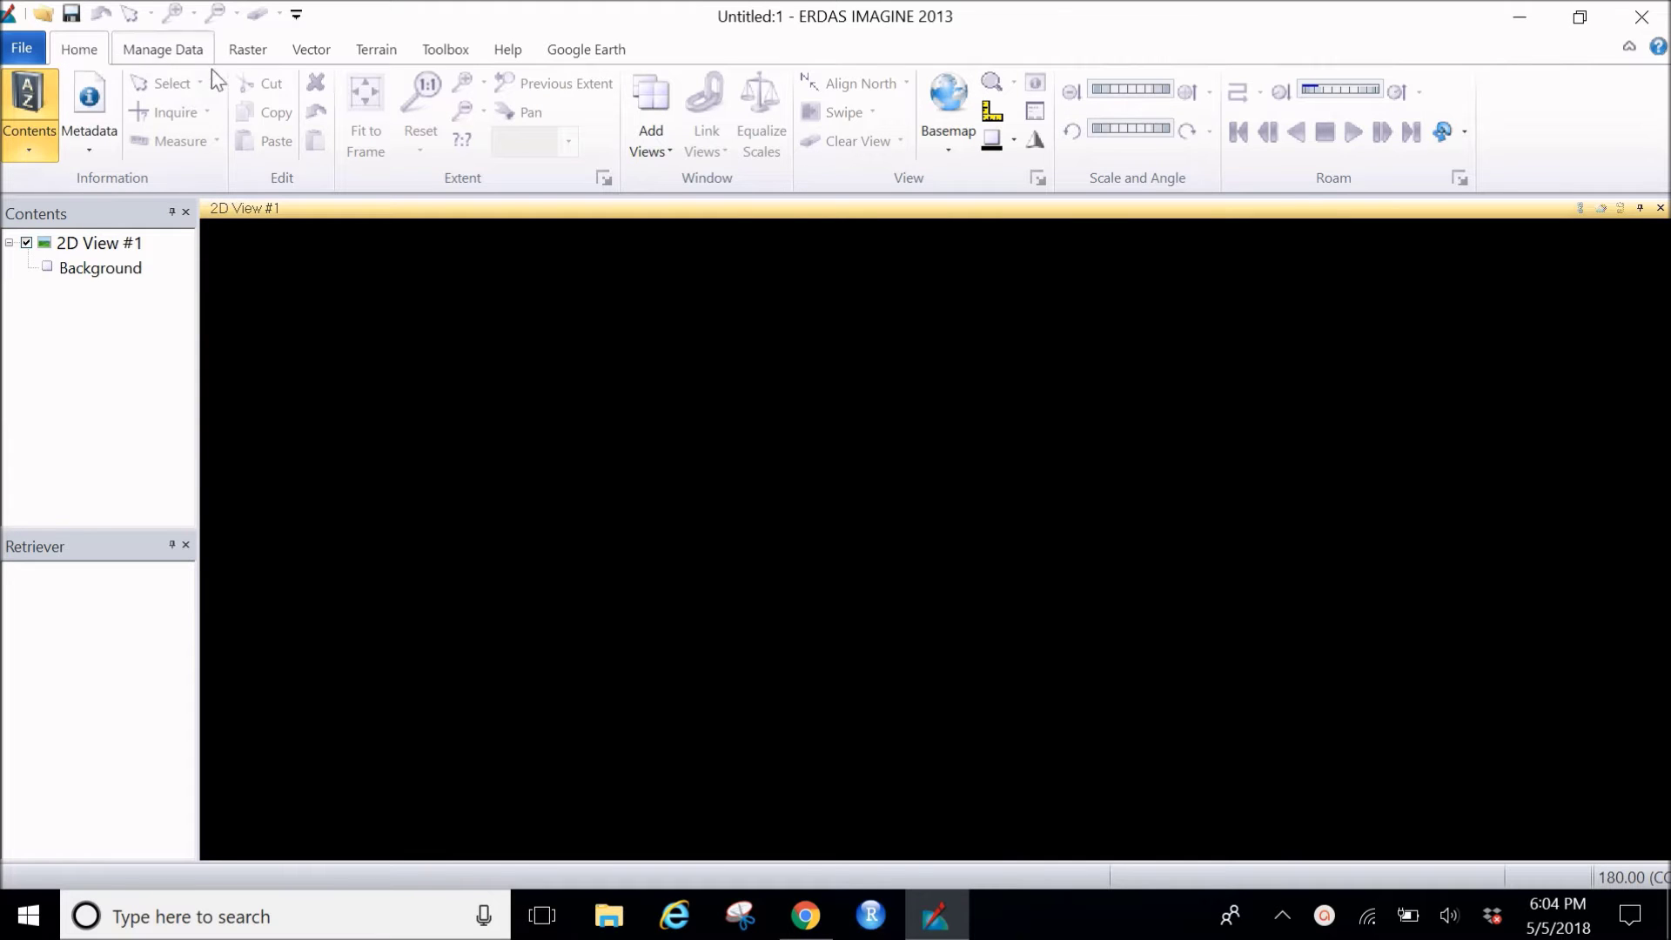
pyautogui.click(260, 52)
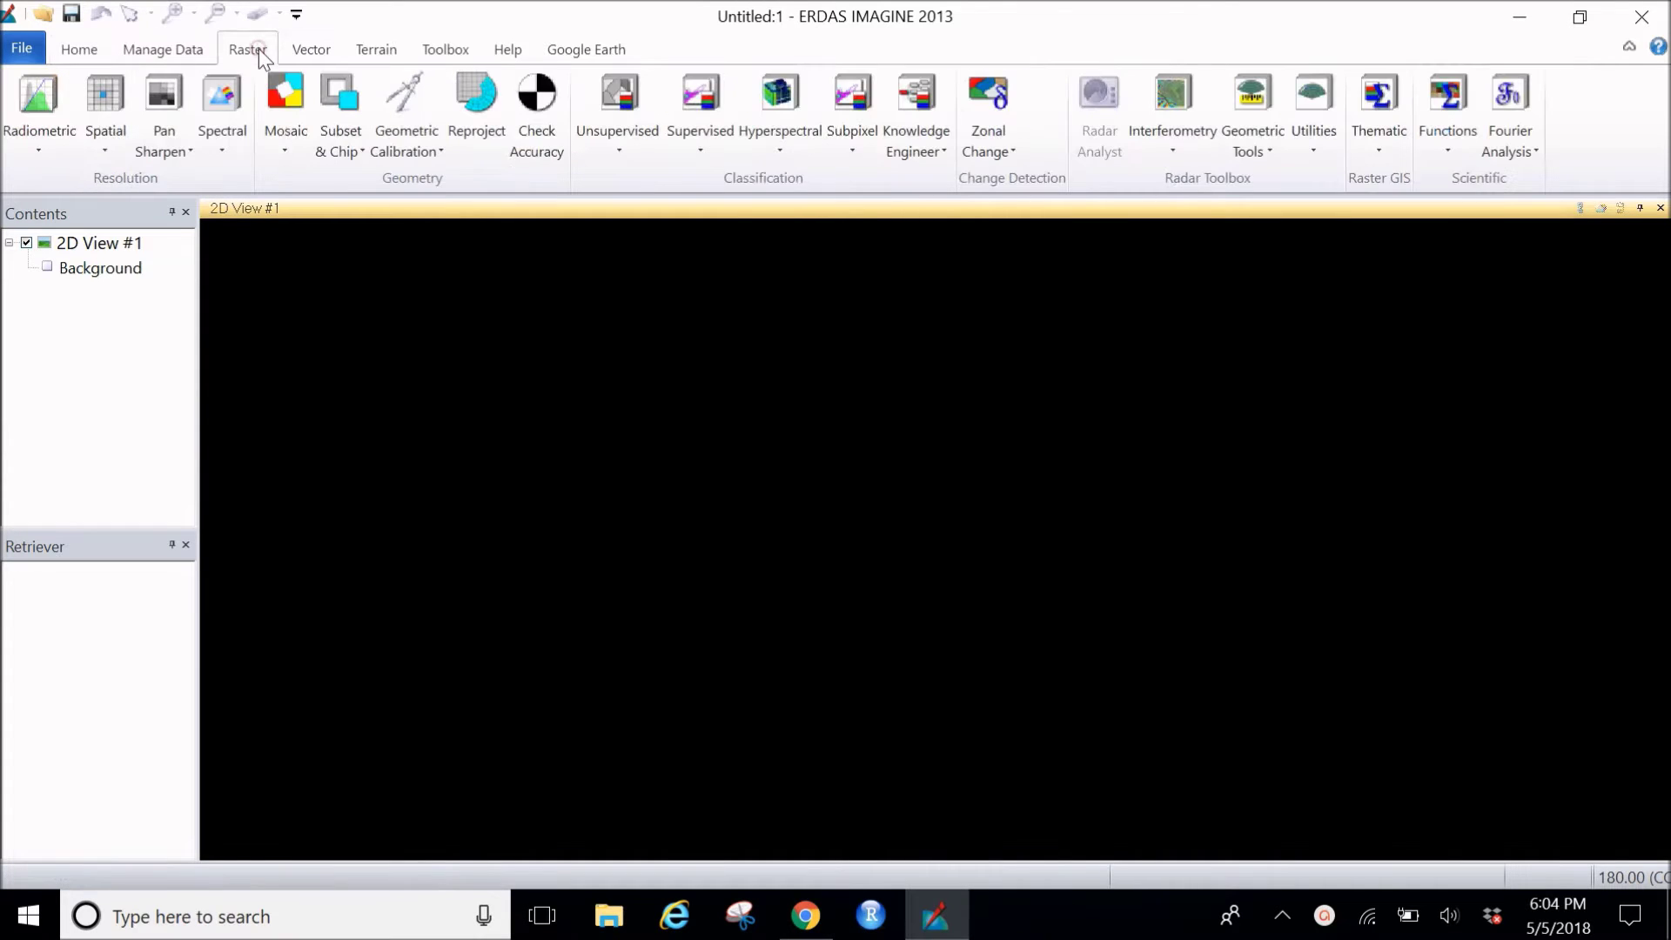
pyautogui.click(183, 144)
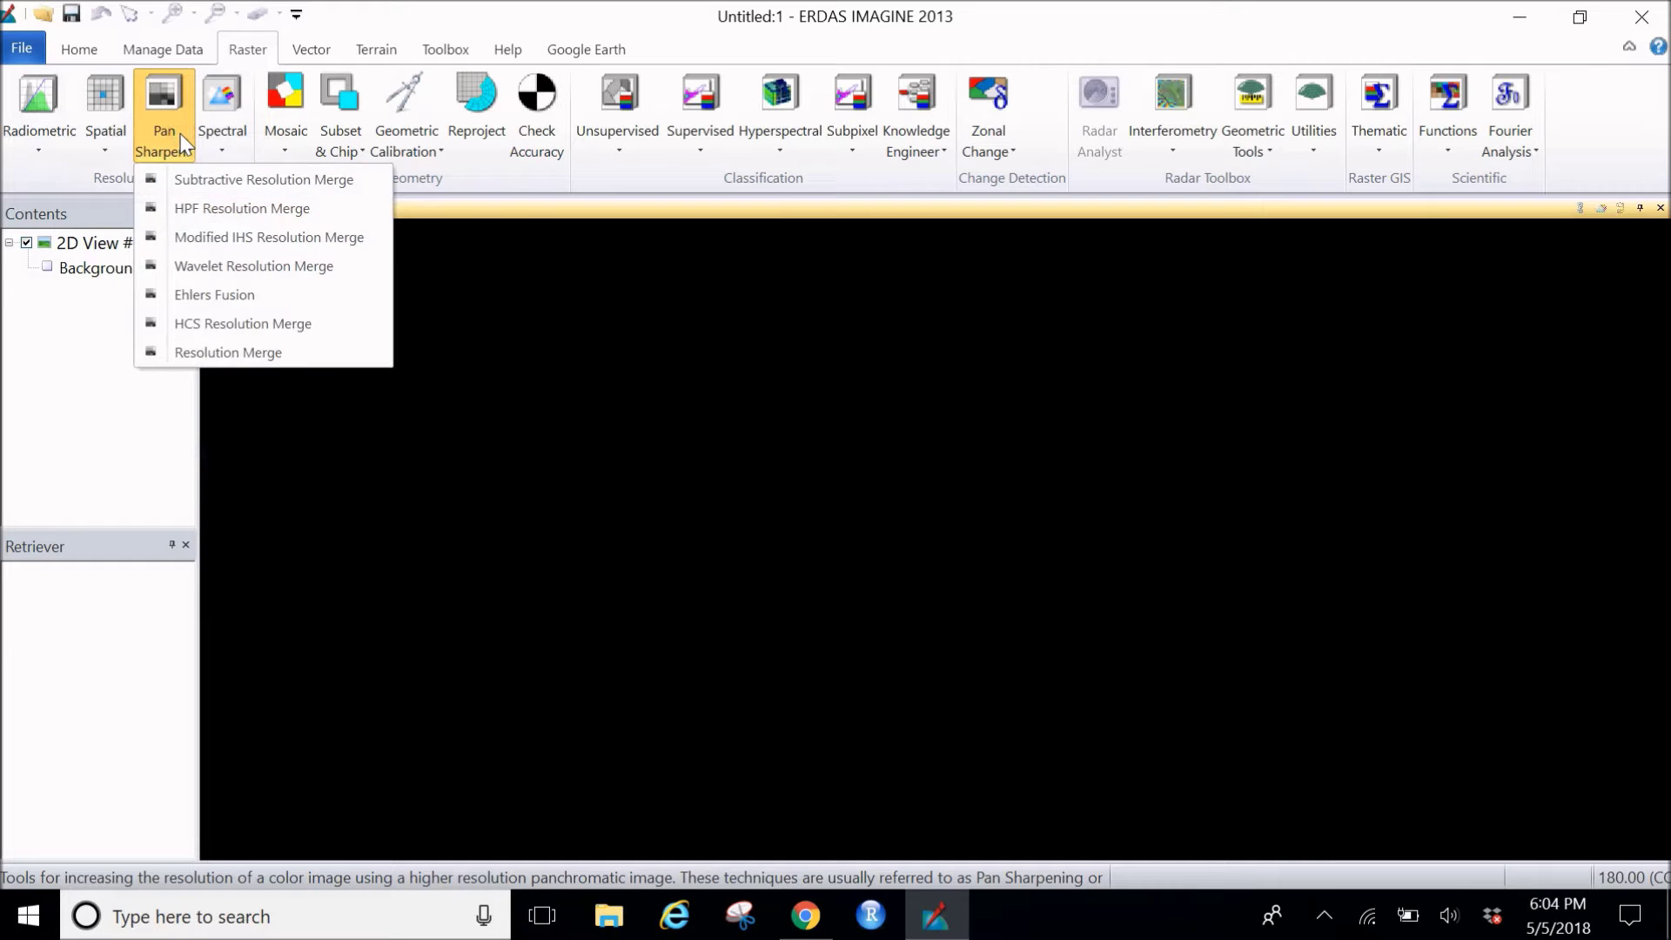
pyautogui.click(207, 248)
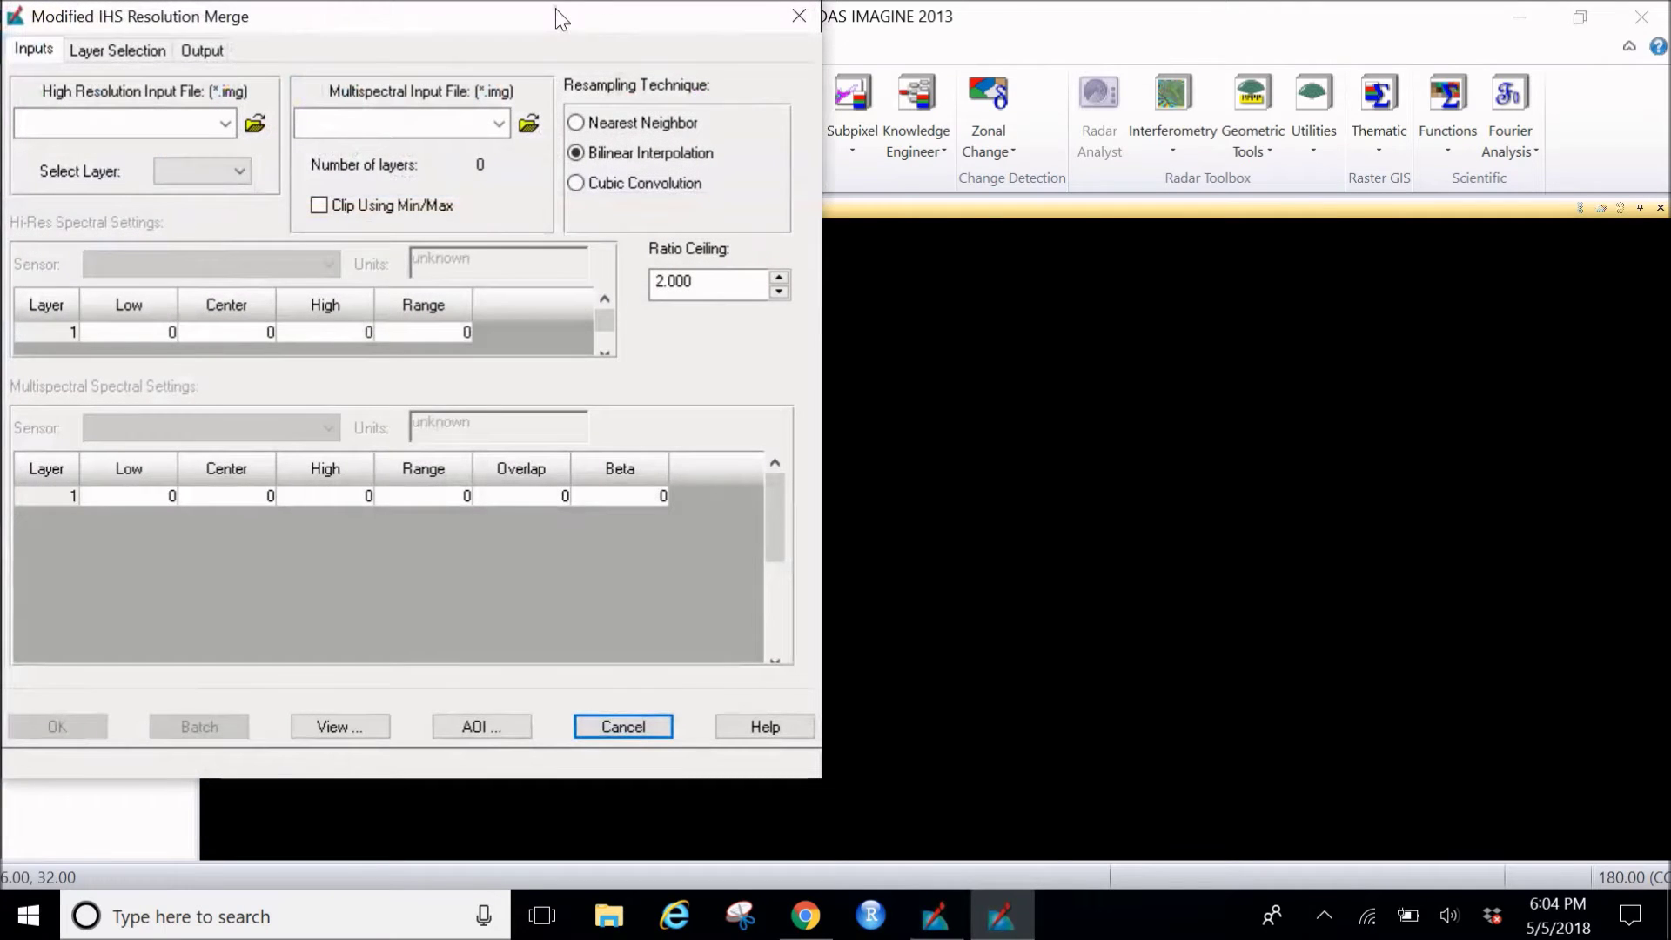
# Choose b8.tif as the high resolution input and layerstack_6.img as the multispectral input.
pyautogui.moveTo(561, 20); pyautogui.dragTo(834, 36)
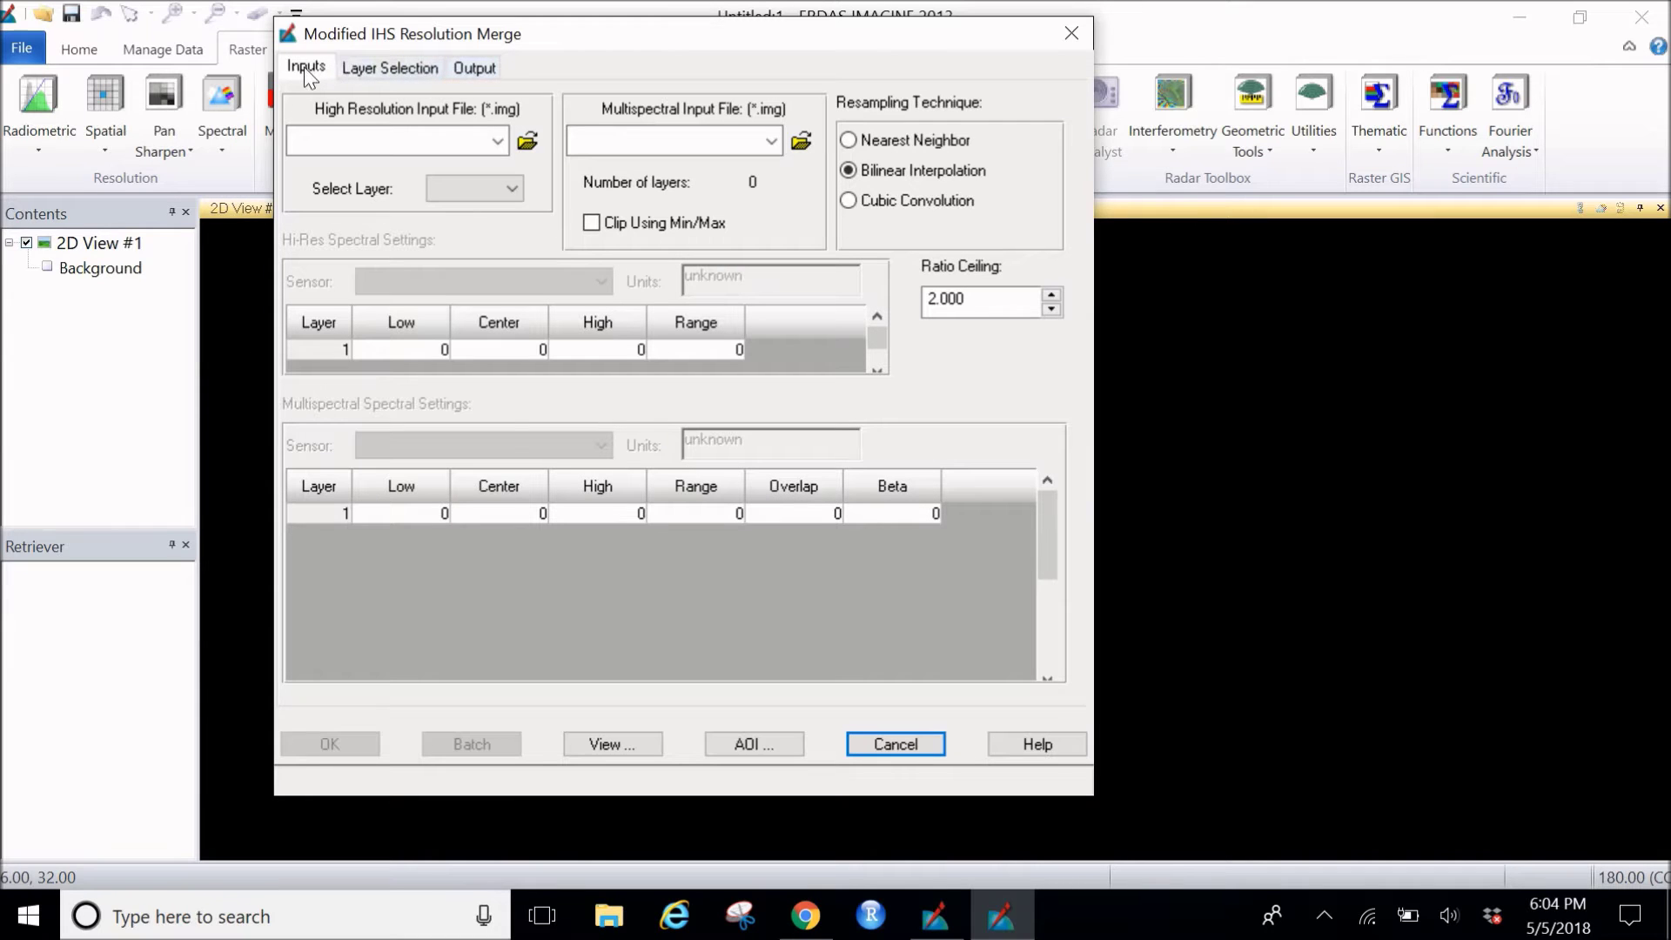
pyautogui.click(498, 142)
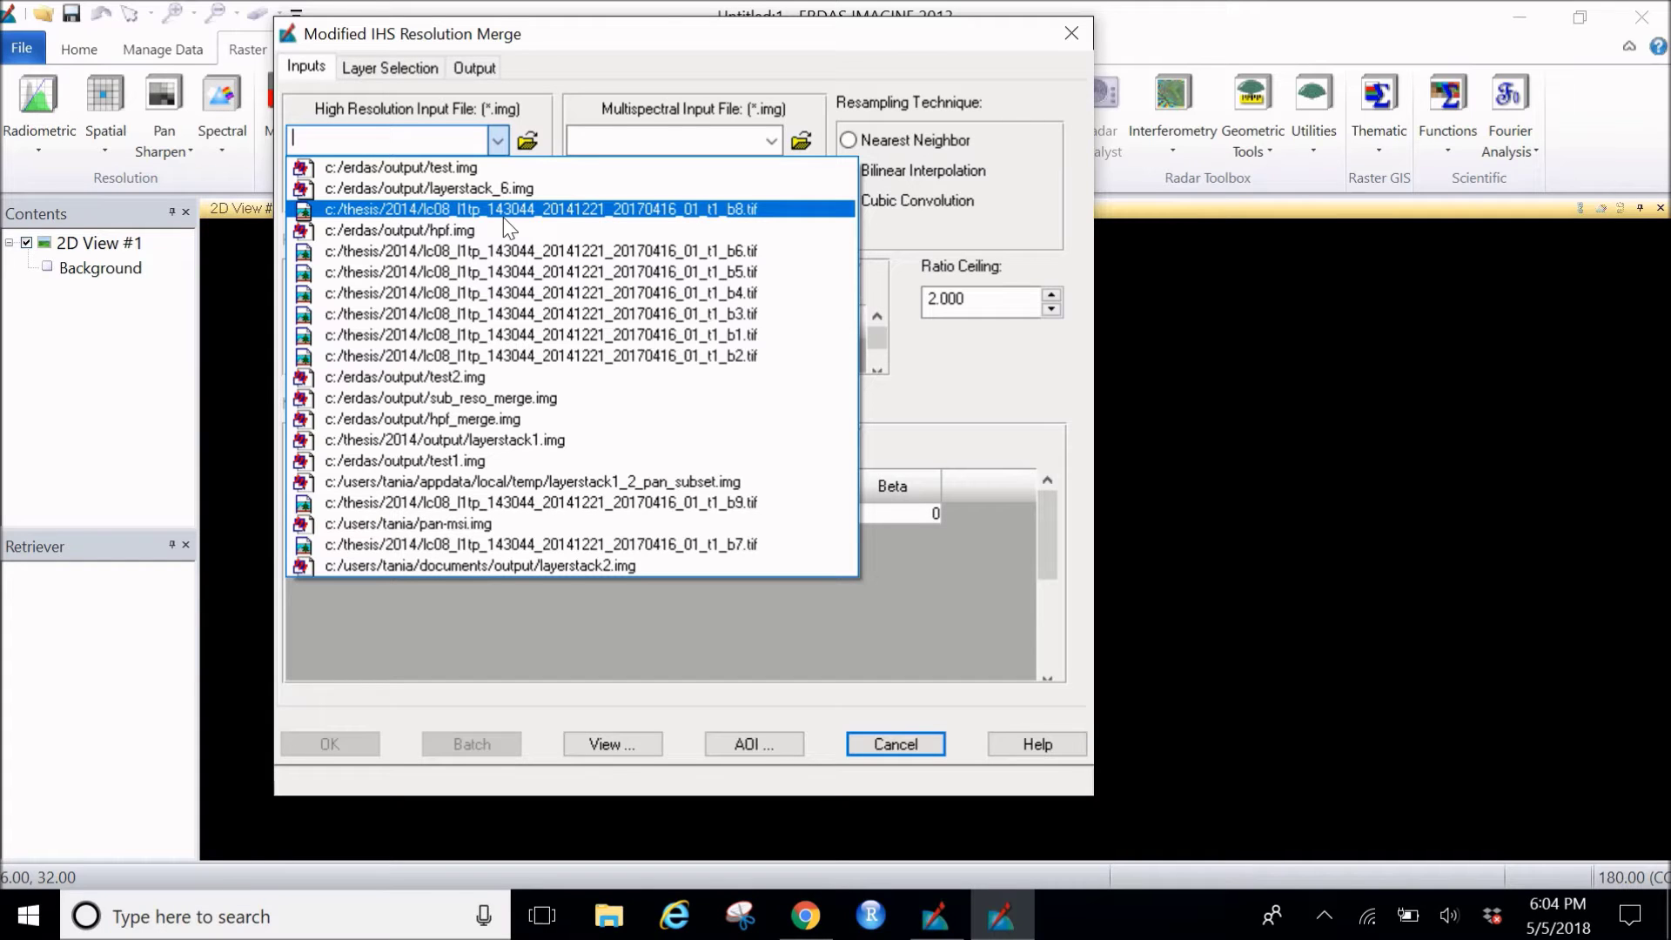
pyautogui.click(503, 216)
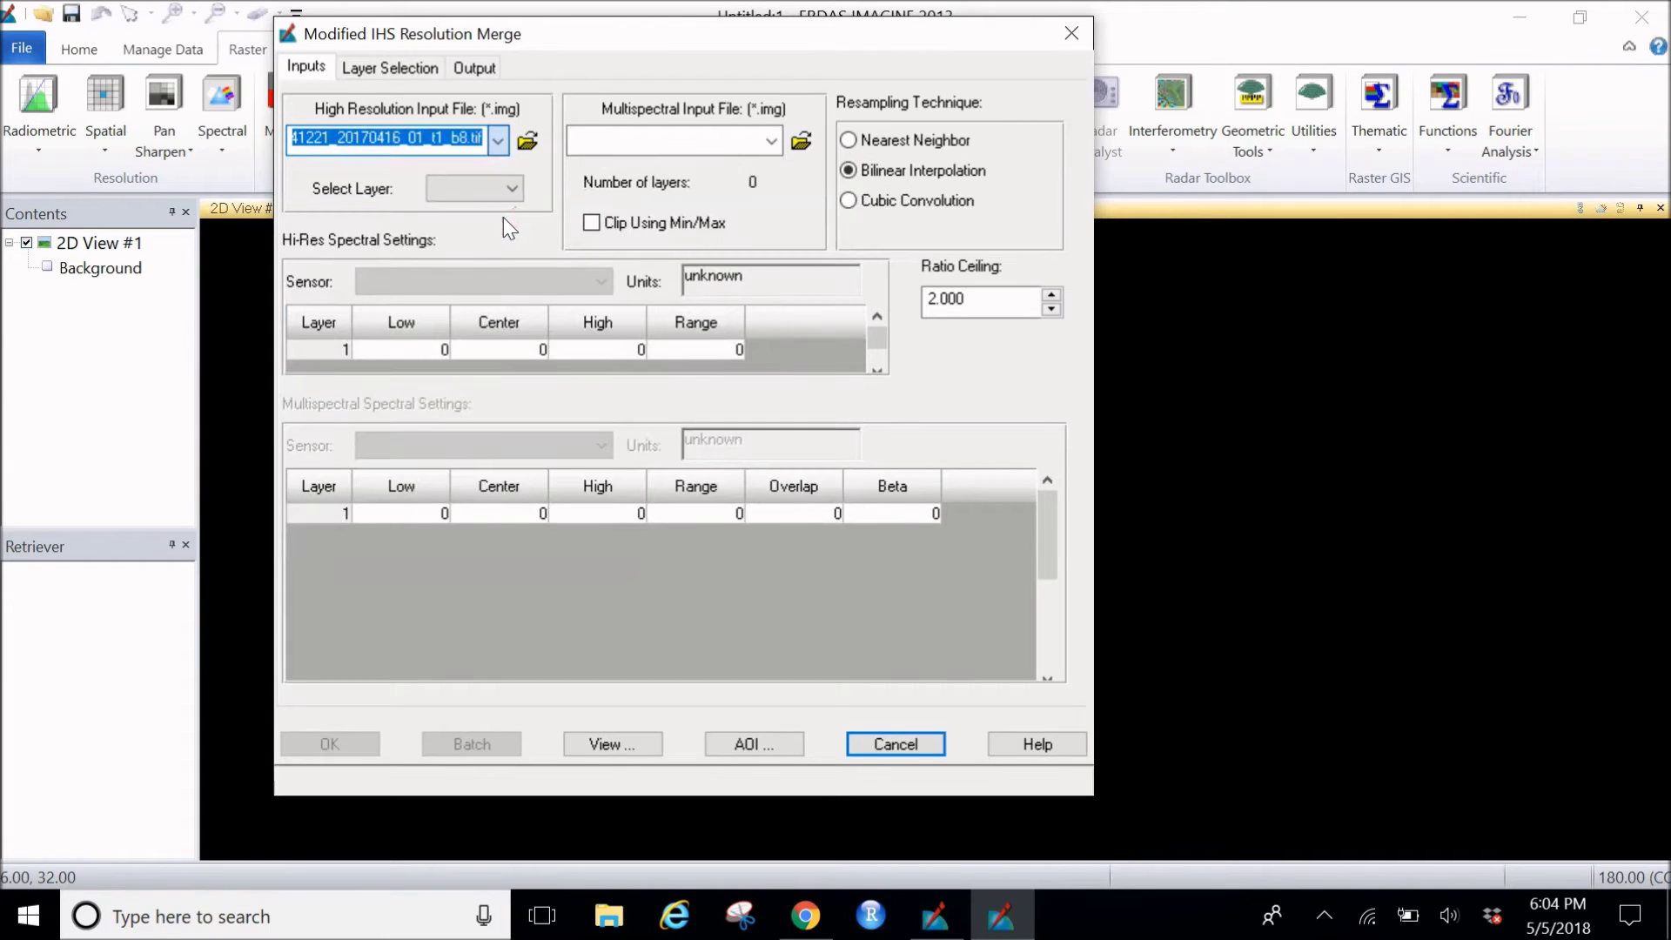
pyautogui.click(774, 143)
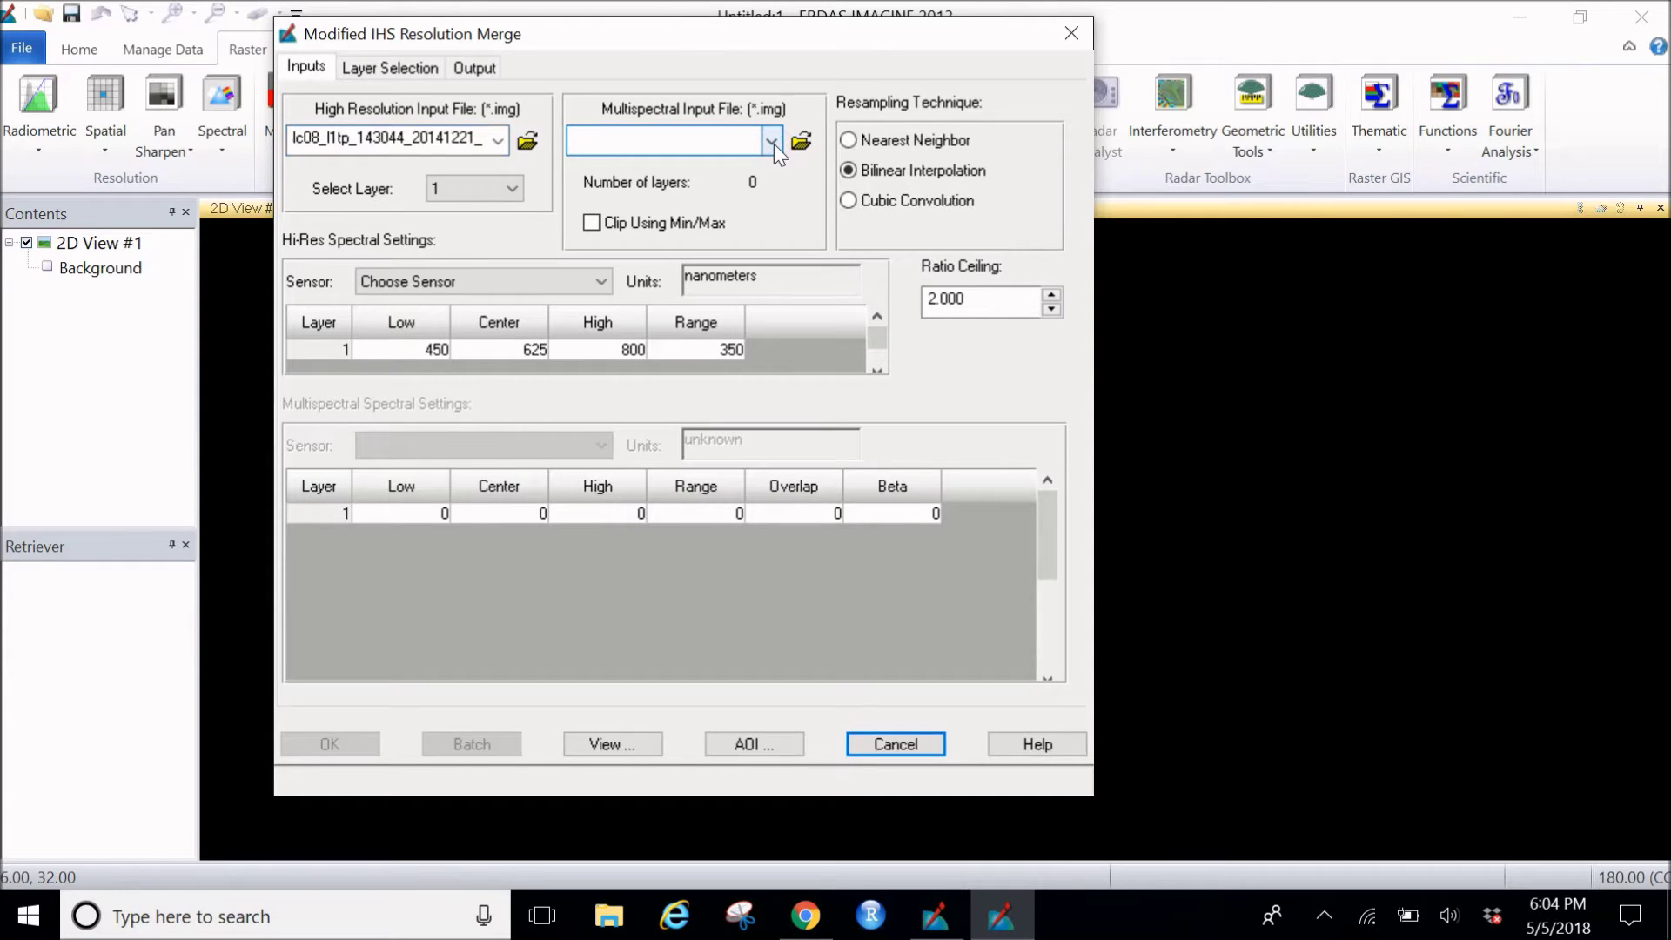
pyautogui.click(772, 142)
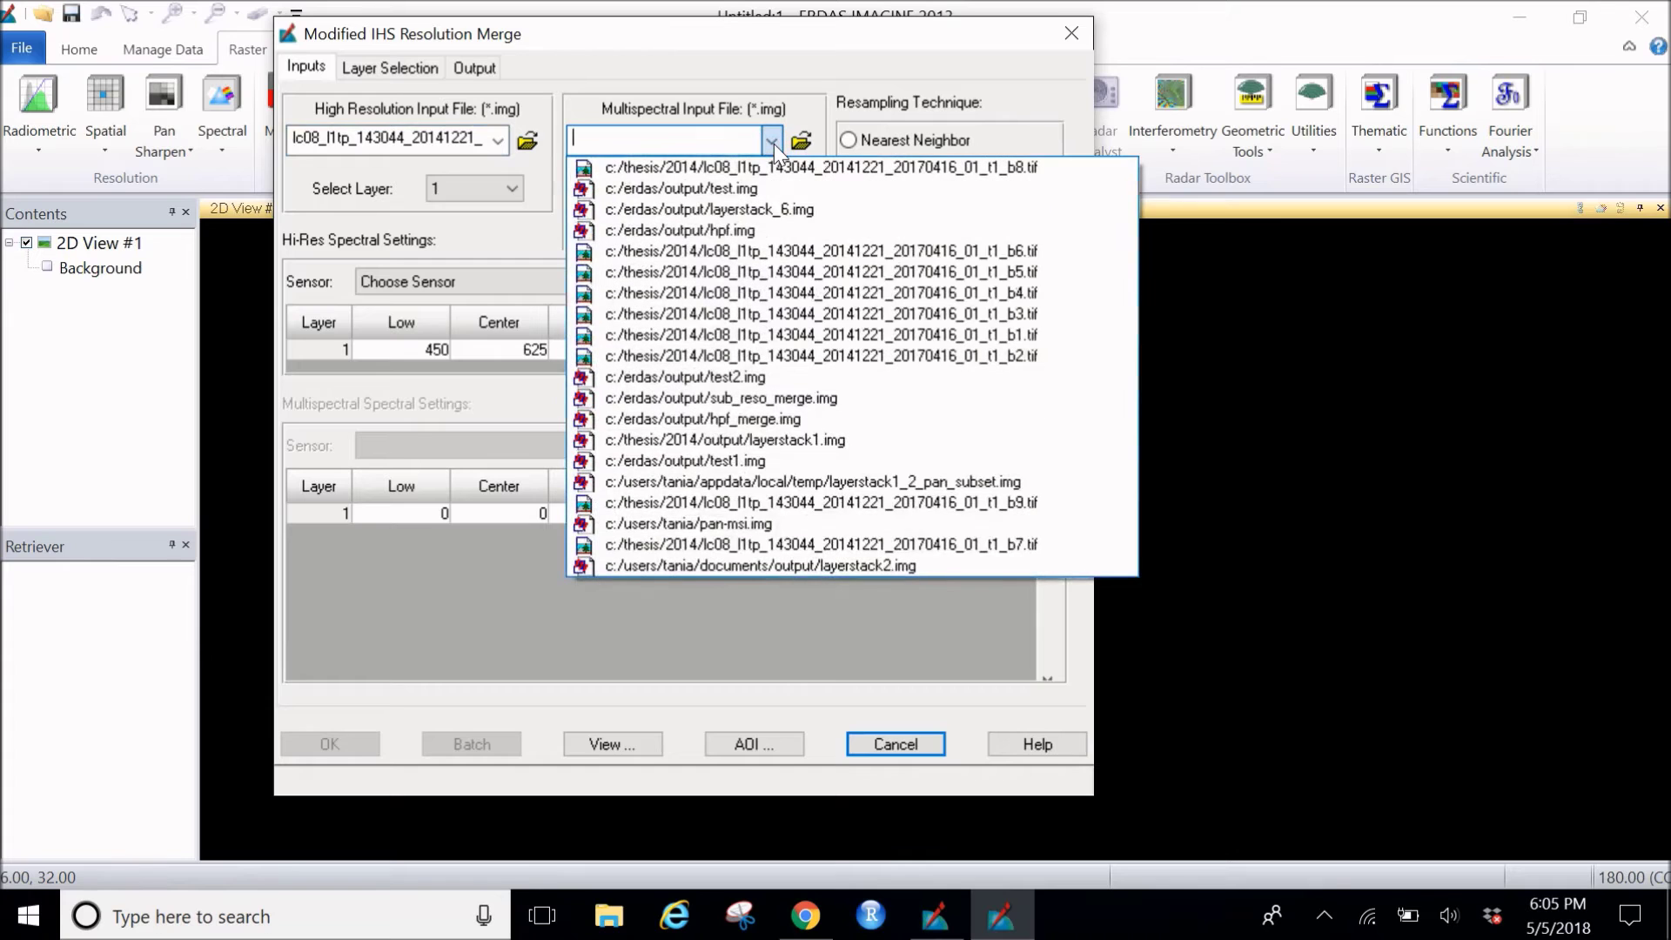
pyautogui.click(766, 210)
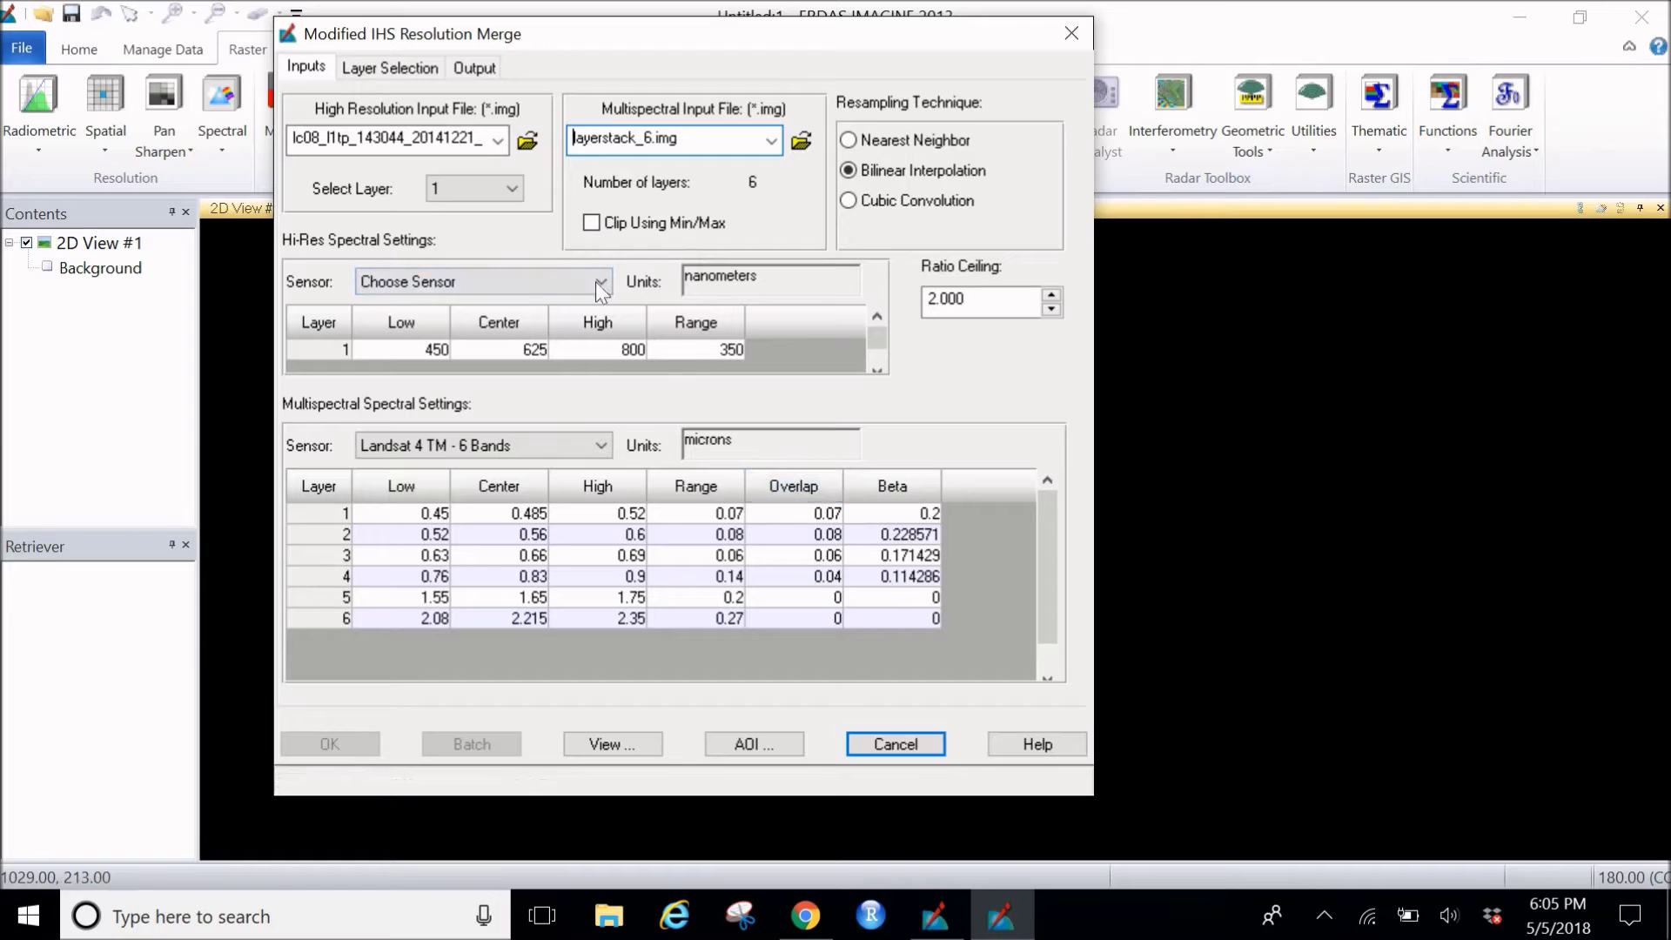
pyautogui.click(405, 70)
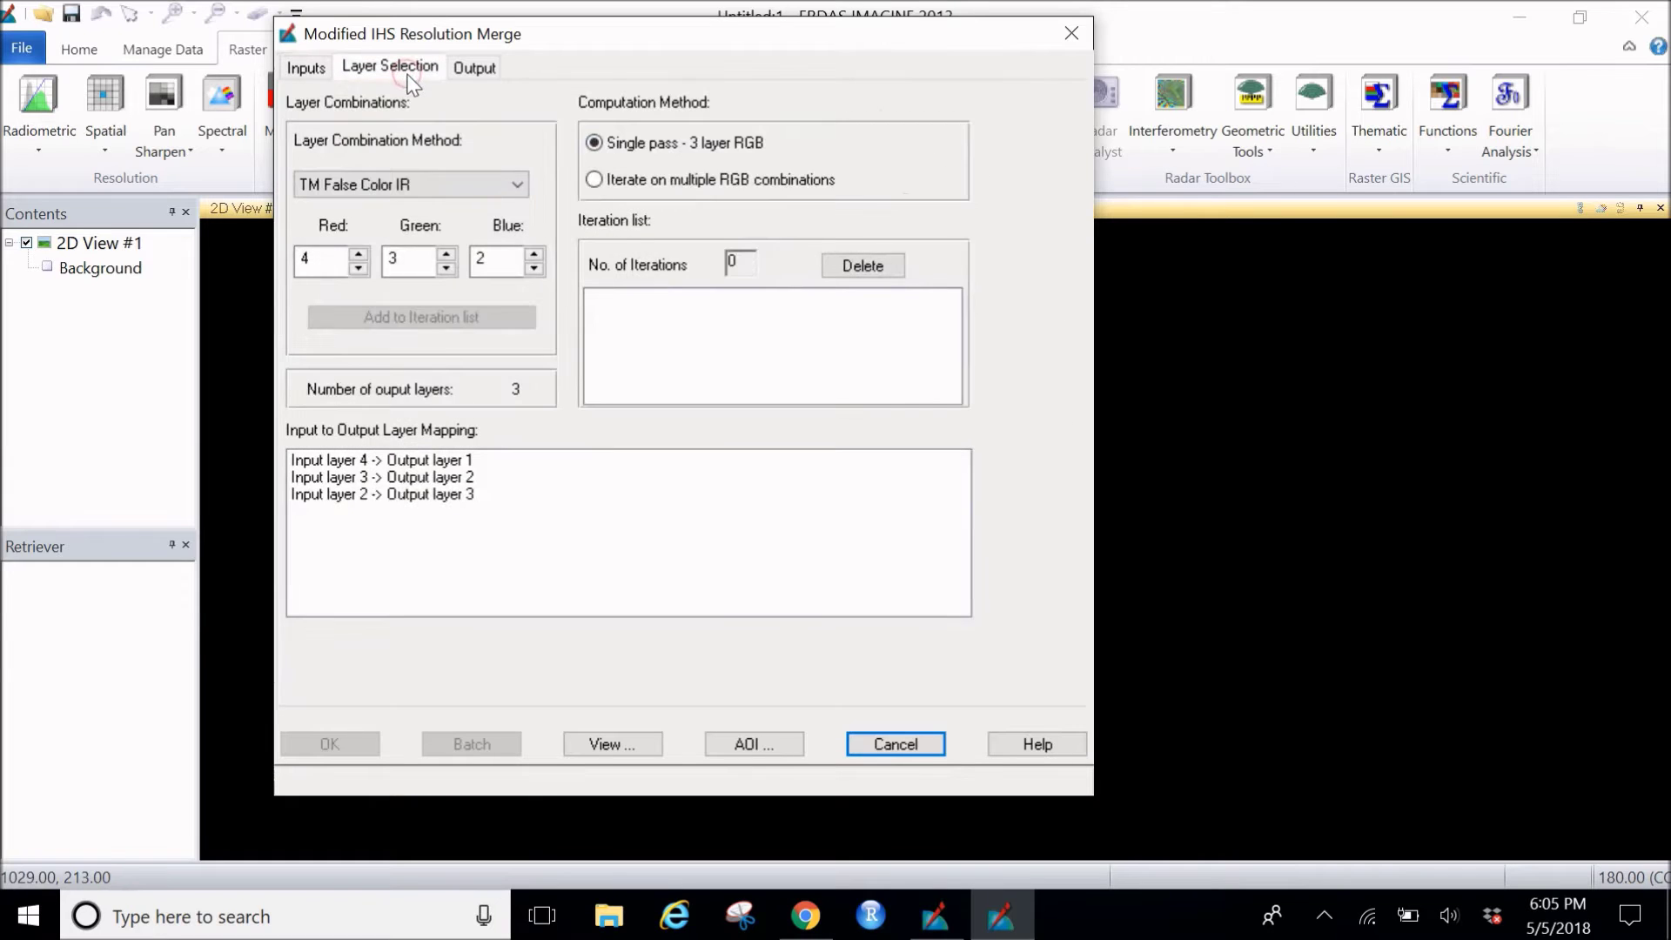
# Apply the TM False Natural Color preset, mapping input bands 5, 4 and 3 to red, green and blue.
pyautogui.click(469, 187)
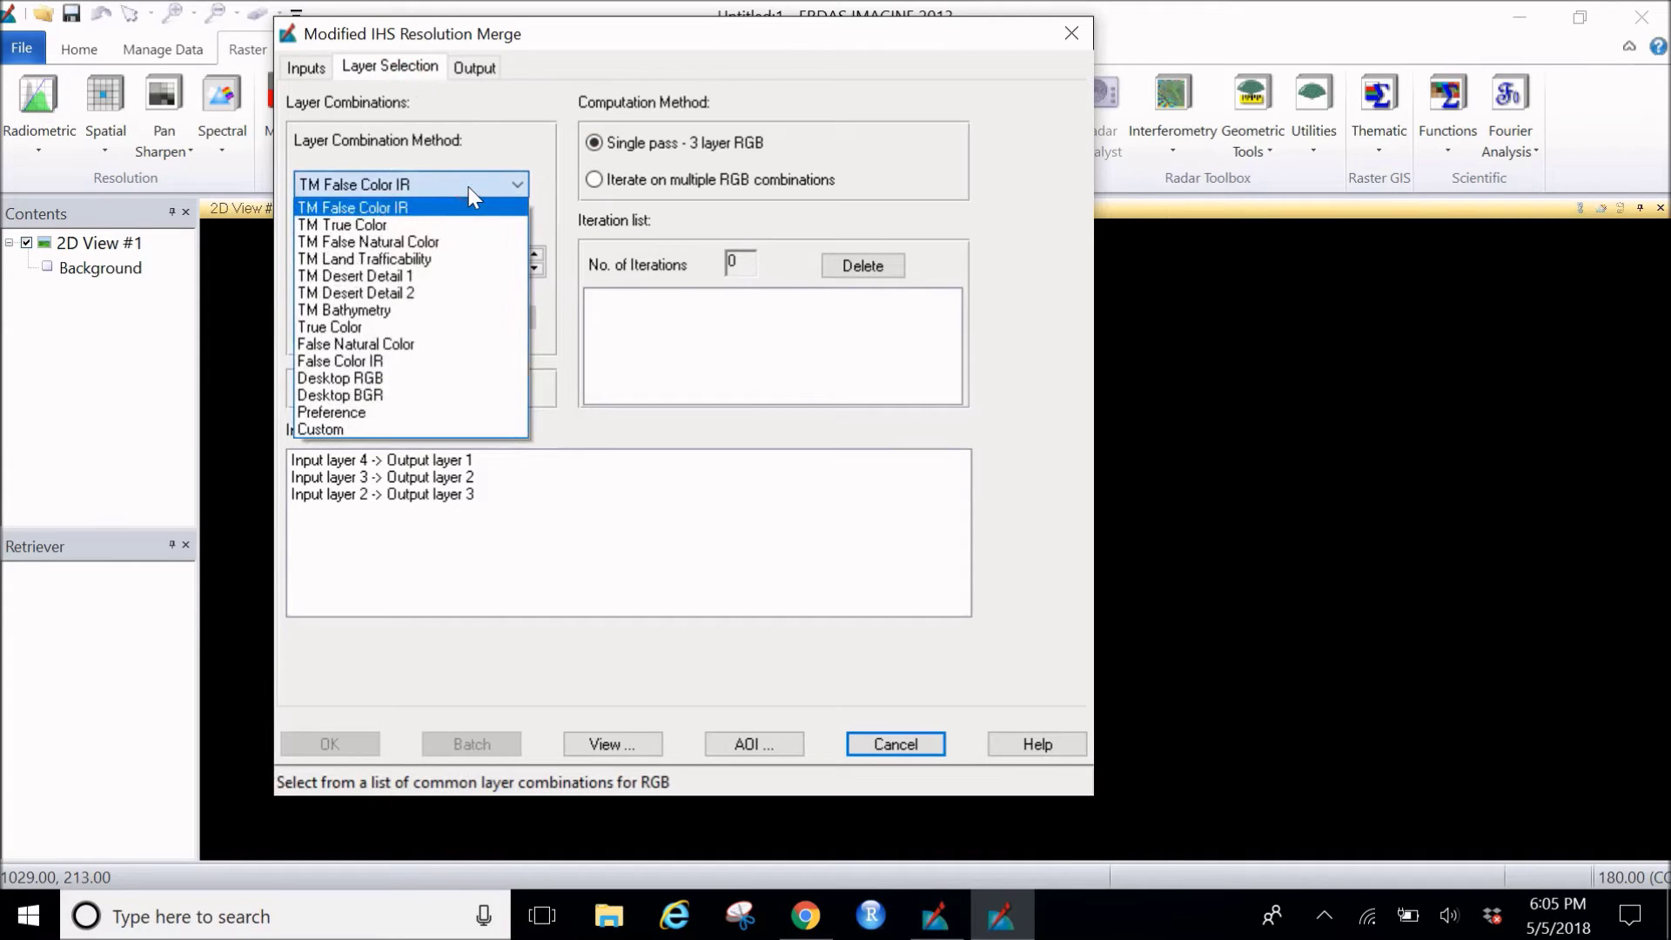
pyautogui.click(438, 243)
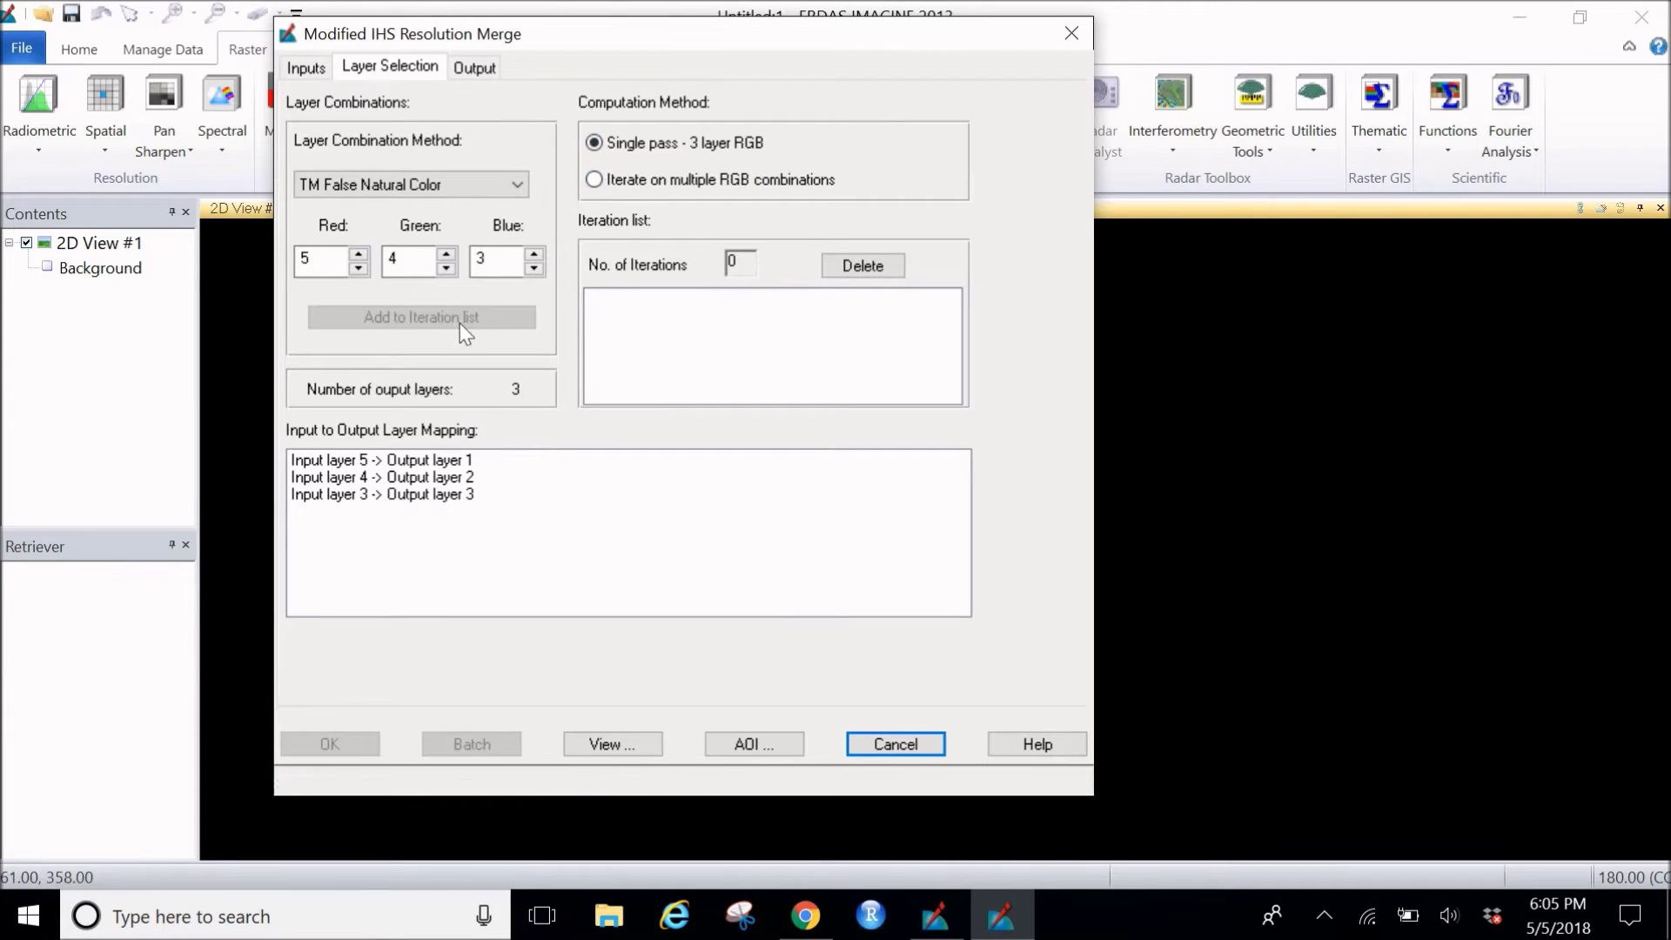
# Save the output as ModifiedIHS_merge in C:\Erdas\Output and start the merge.
pyautogui.click(471, 70)
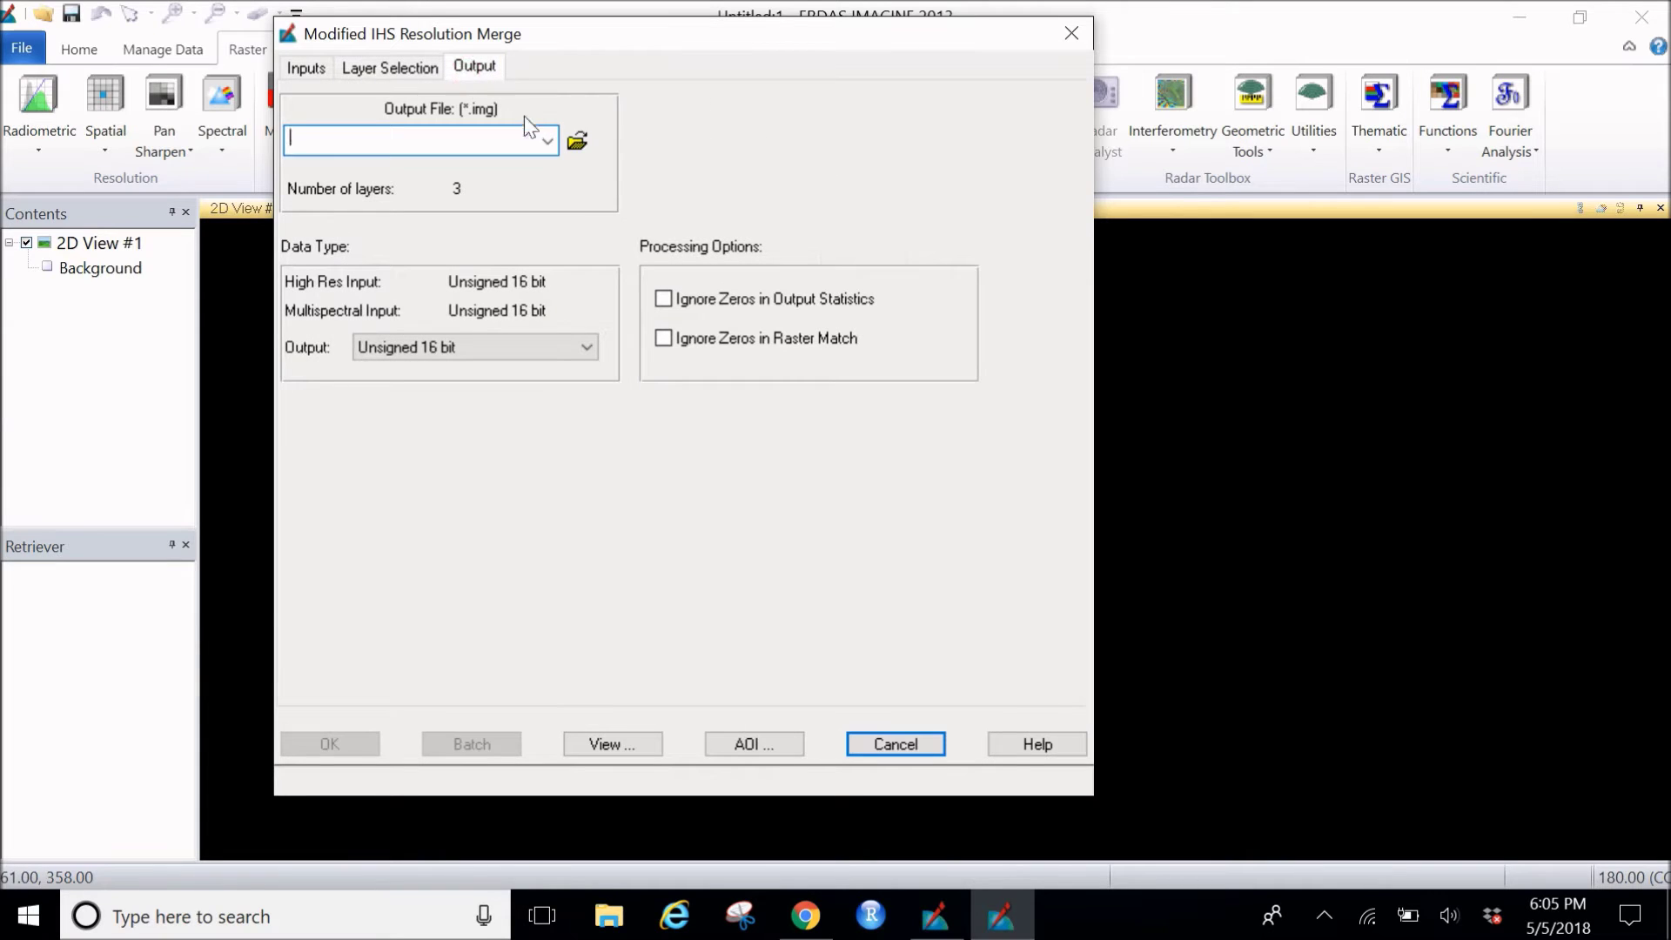
pyautogui.click(582, 142)
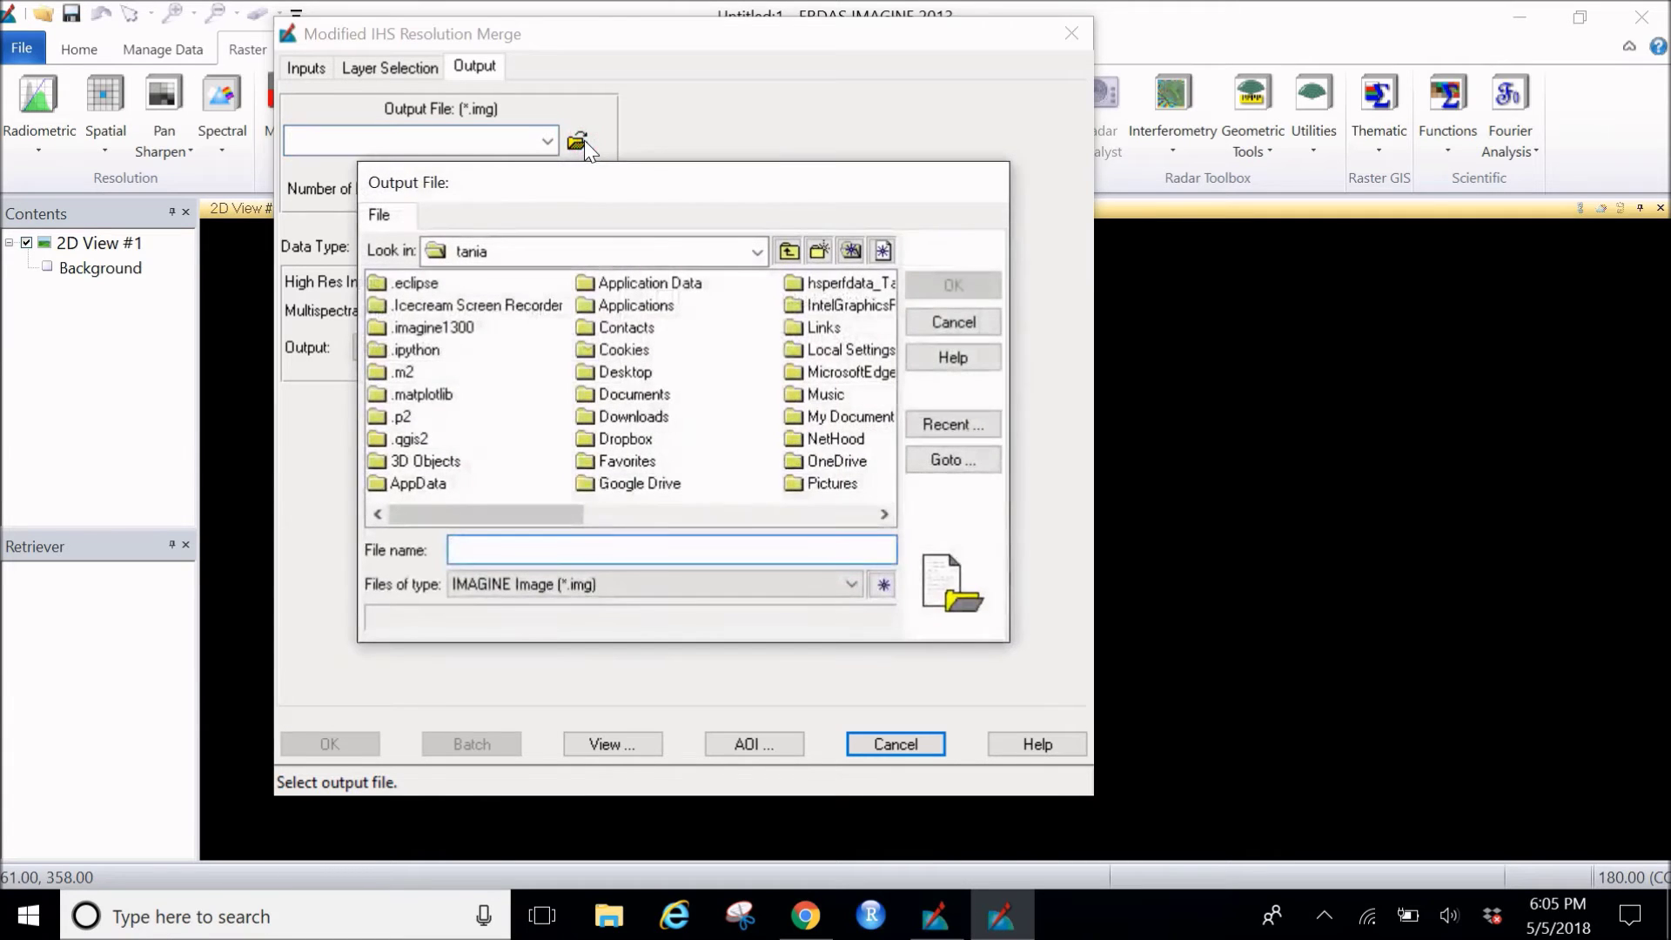
pyautogui.click(719, 252)
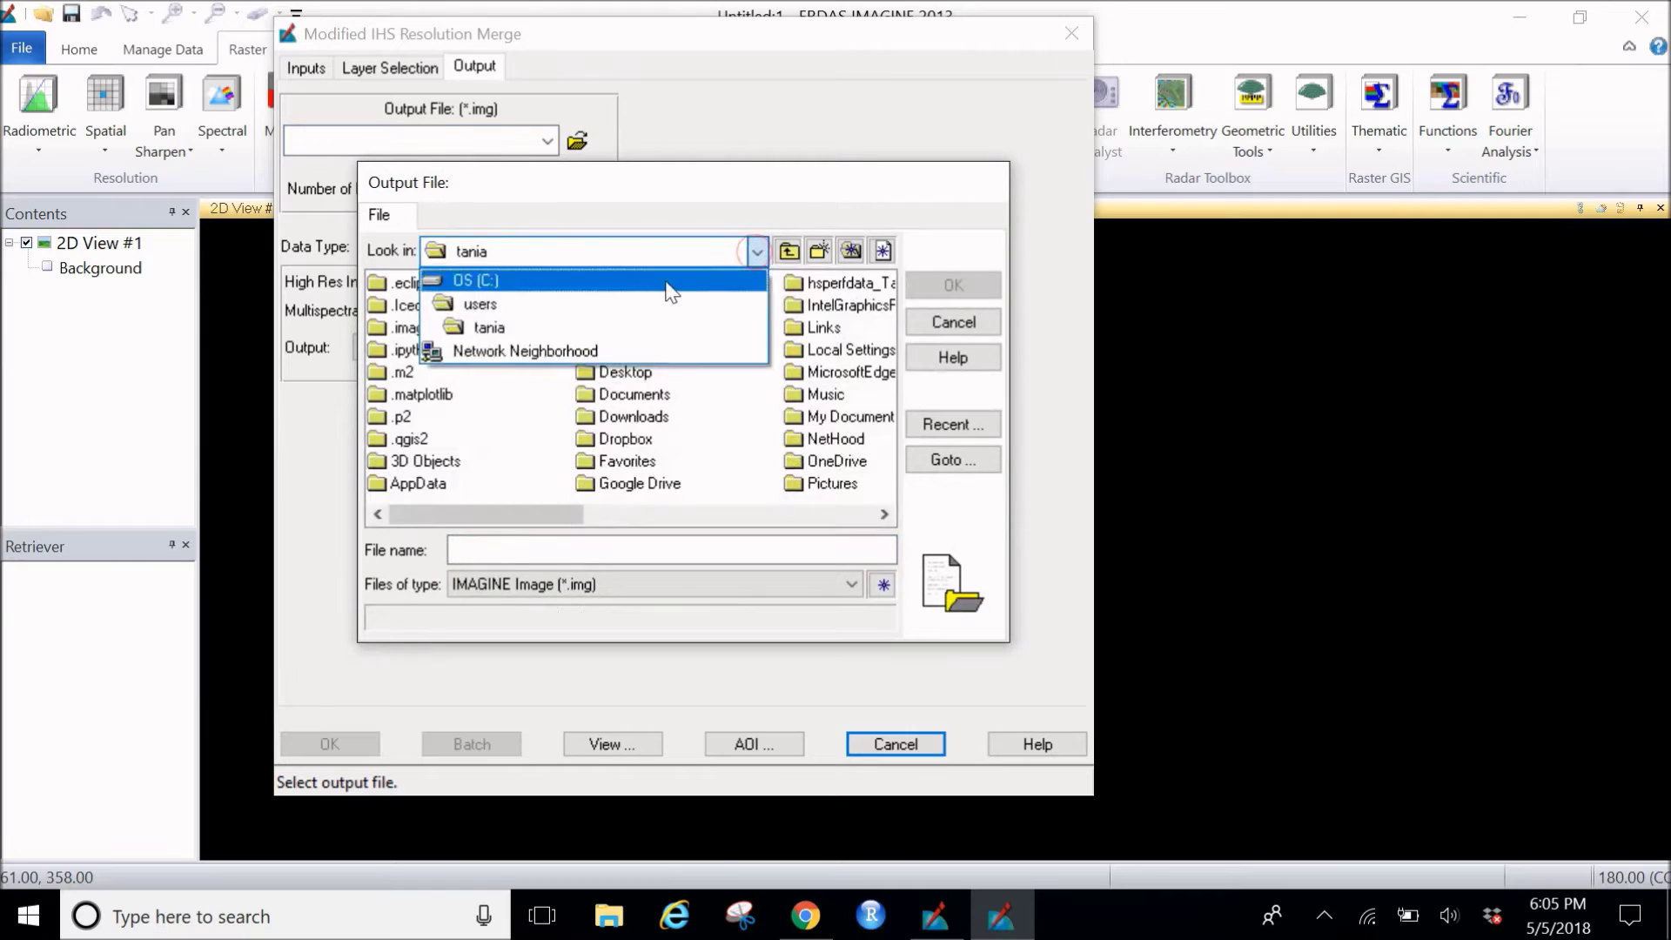
pyautogui.click(666, 279)
pyautogui.doubleClick(761, 484)
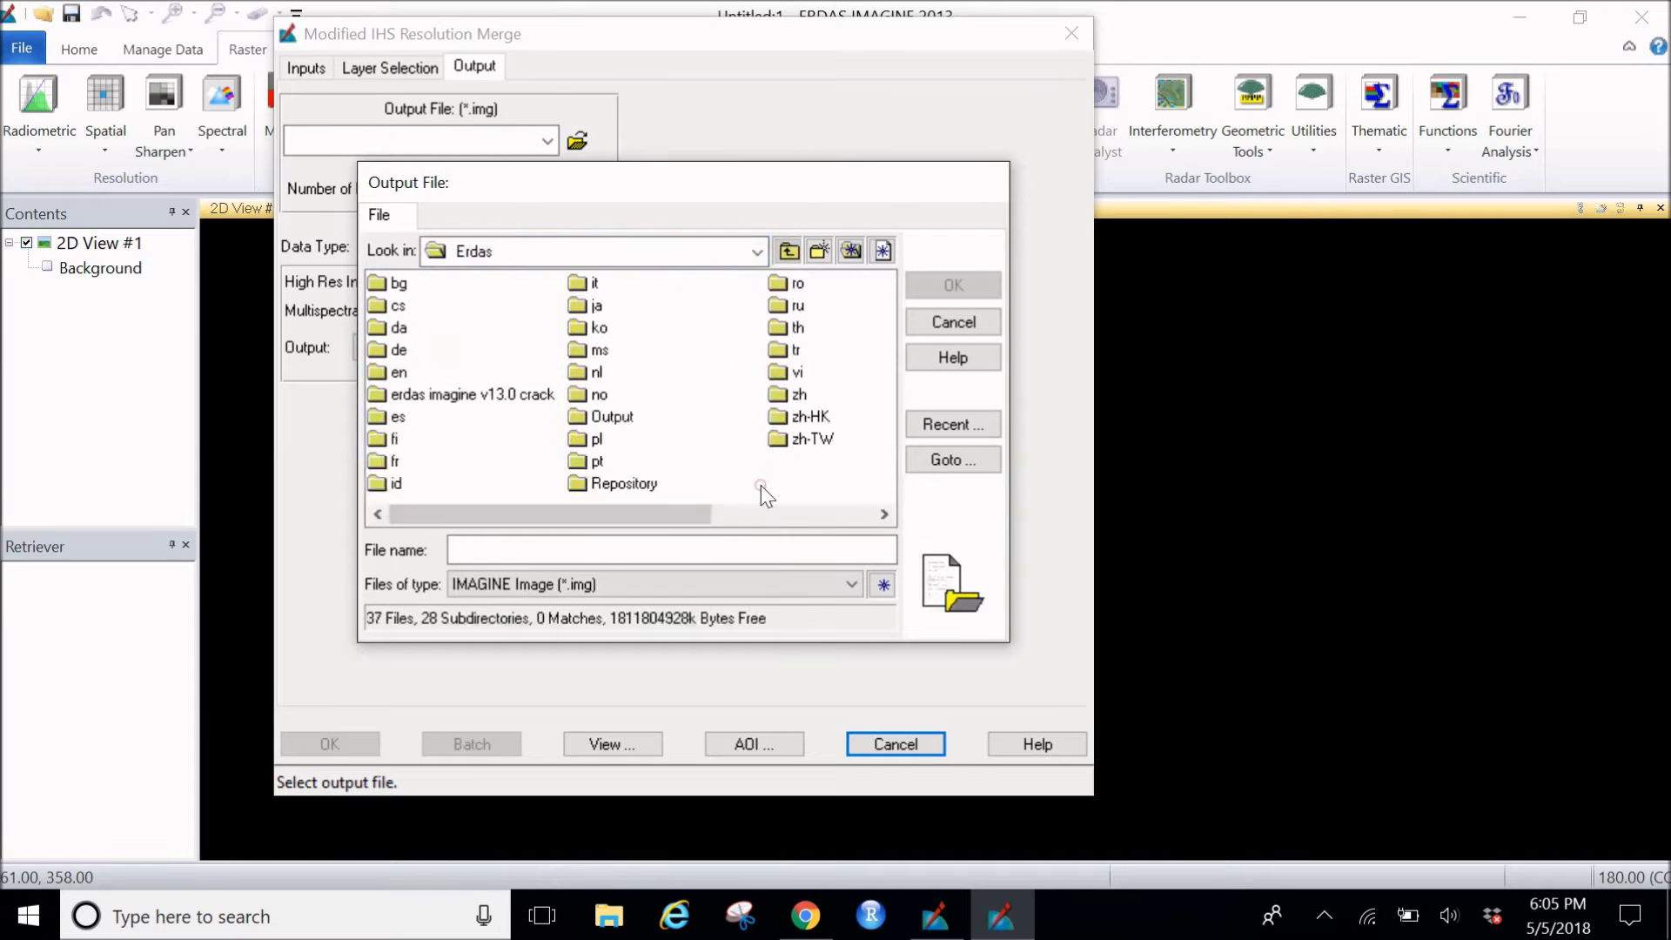
pyautogui.doubleClick(609, 411)
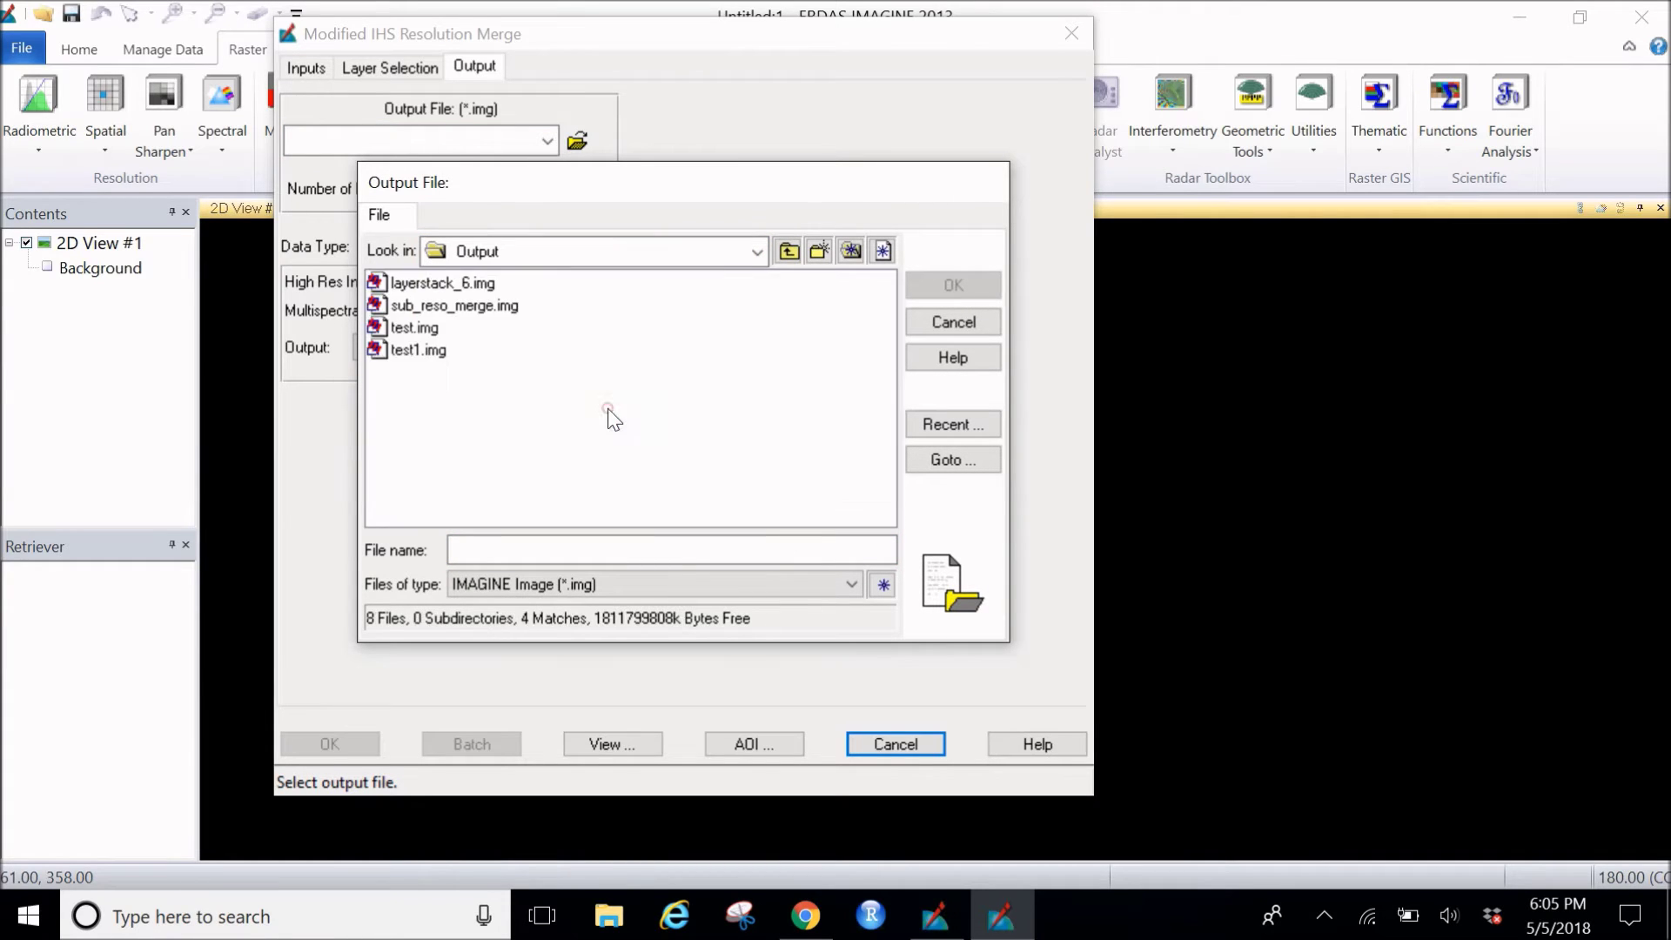
pyautogui.click(503, 550)
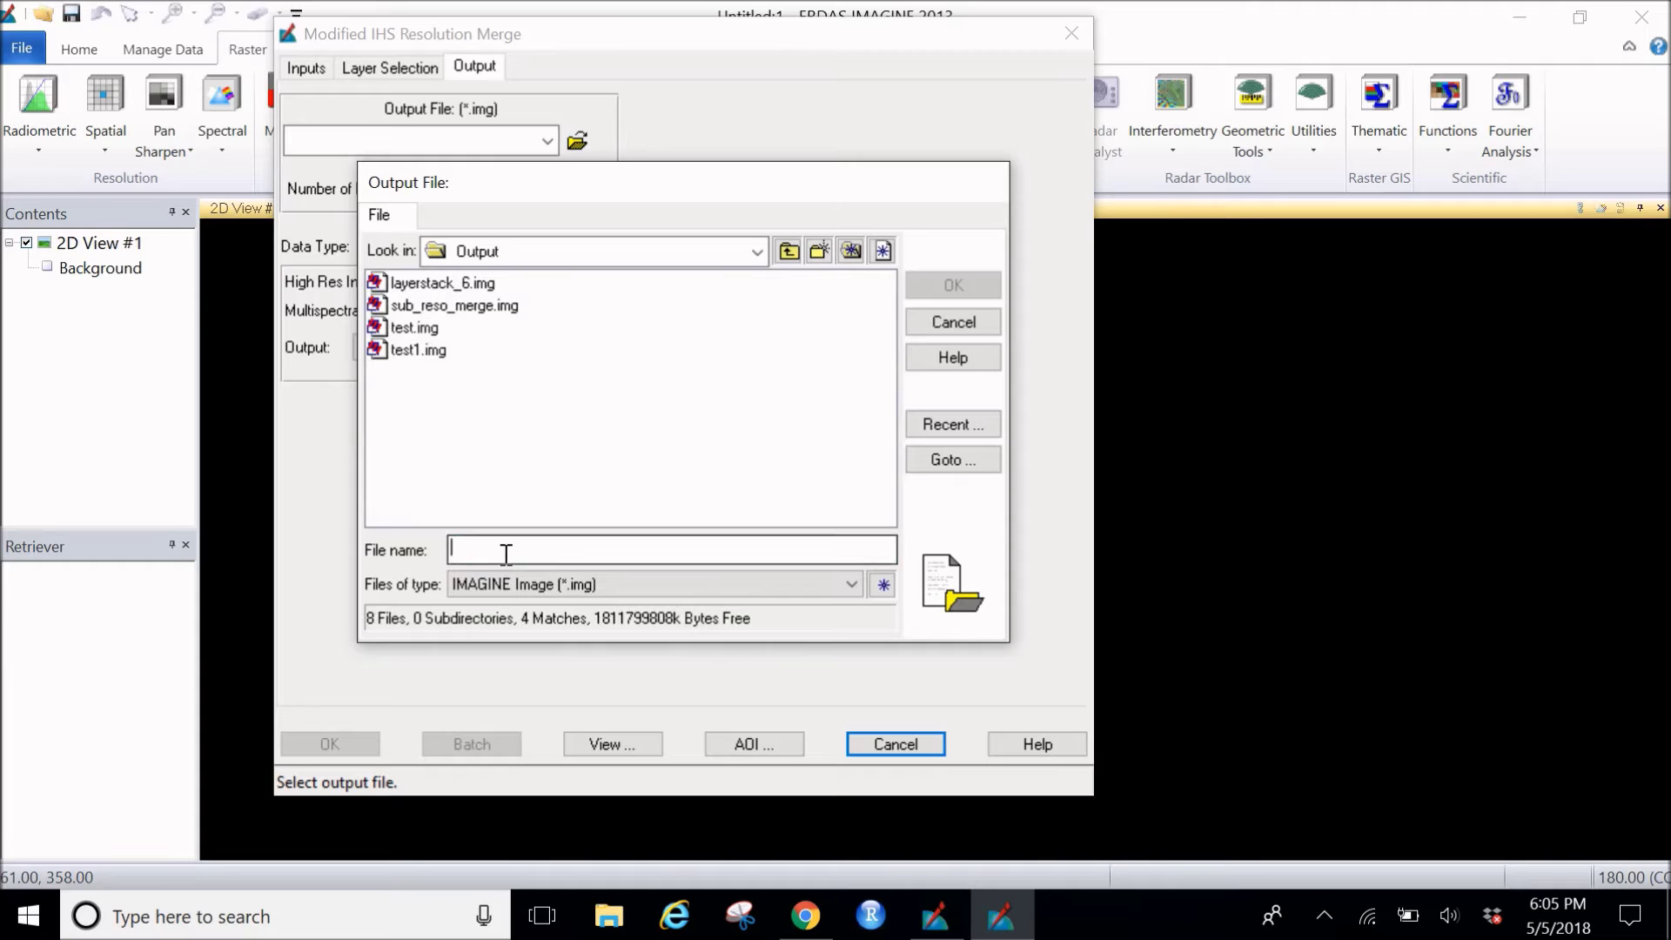
pyautogui.write('Mo')
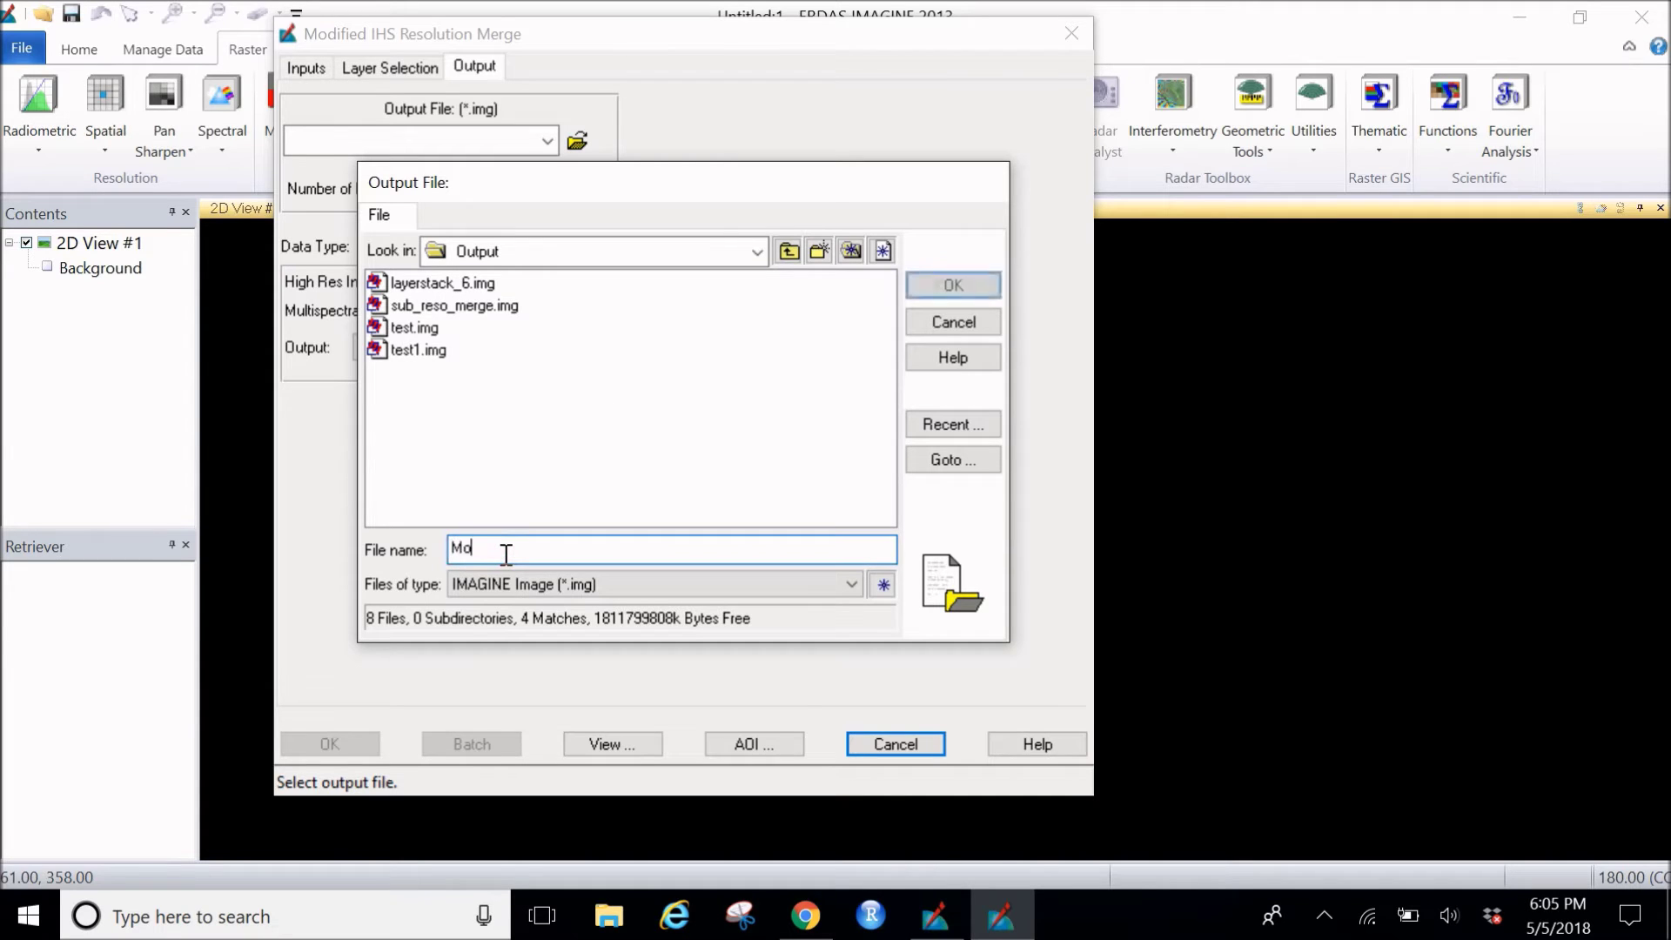
pyautogui.write('dified')
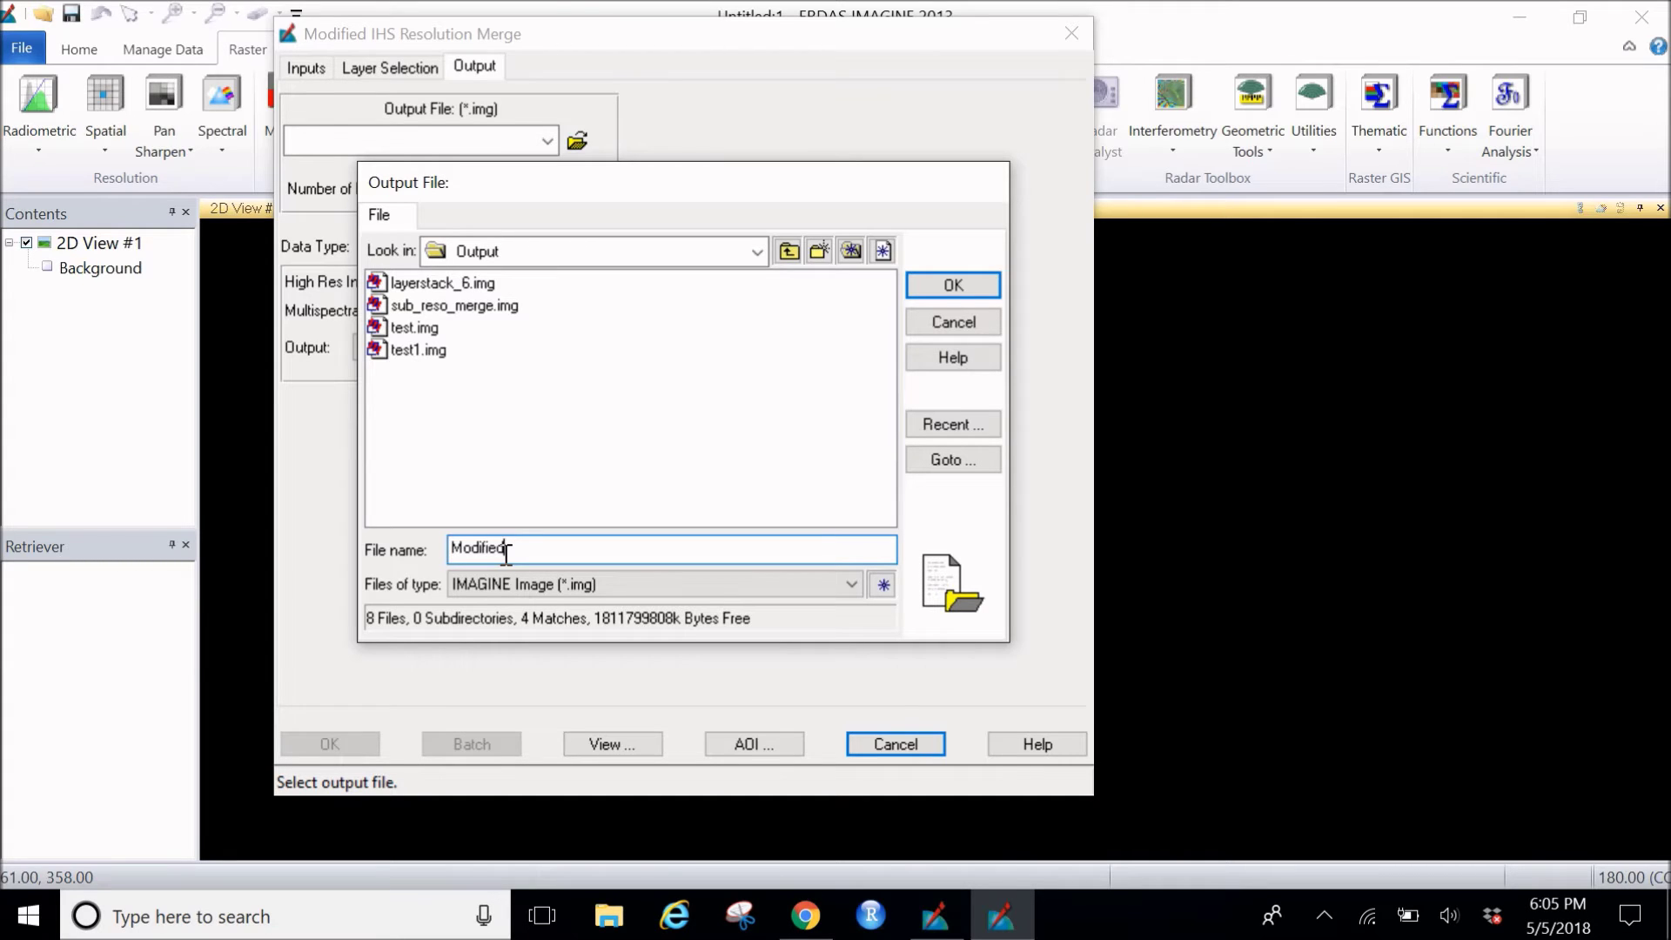
pyautogui.write('IHS_merge')
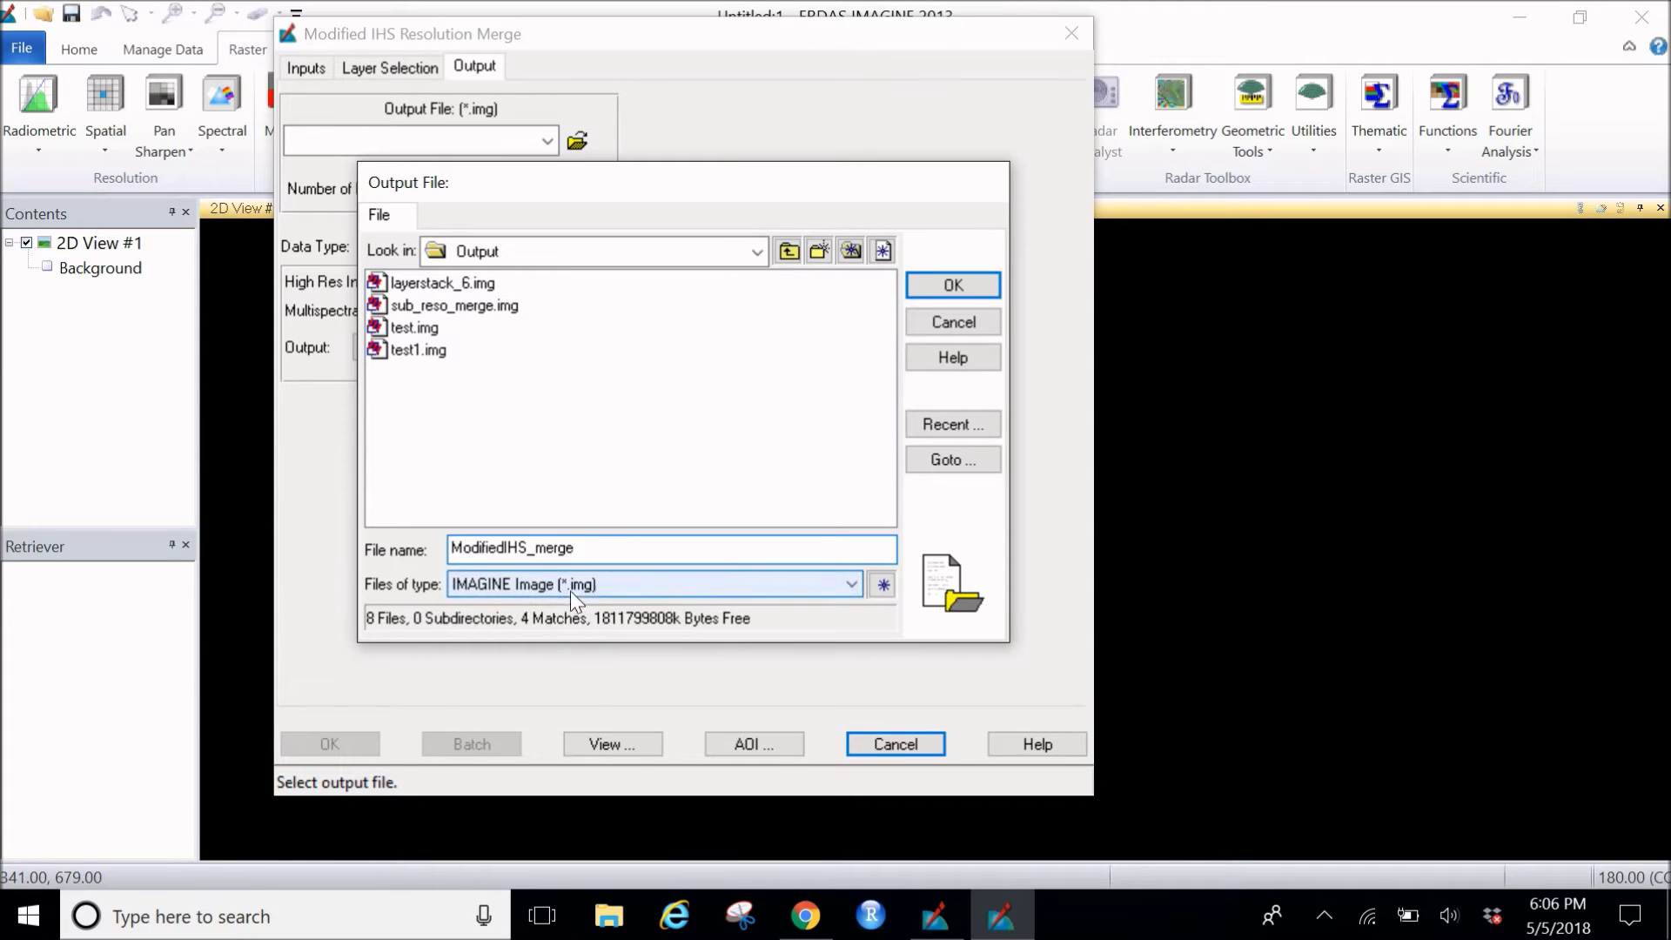
pyautogui.click(951, 288)
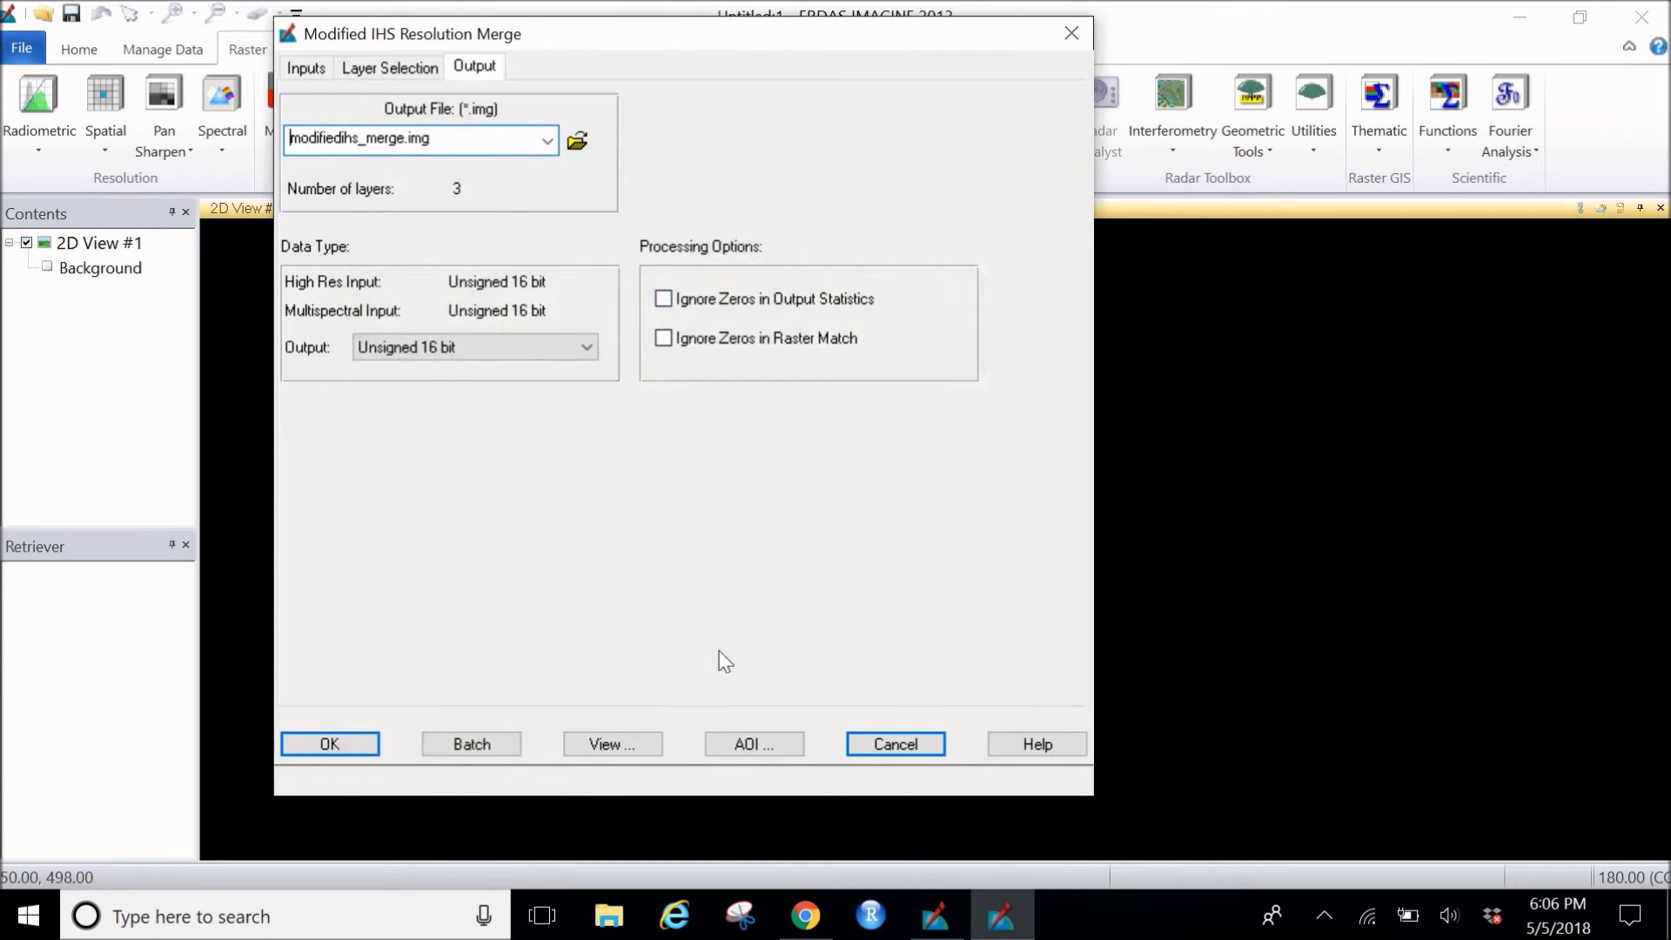
pyautogui.click(362, 740)
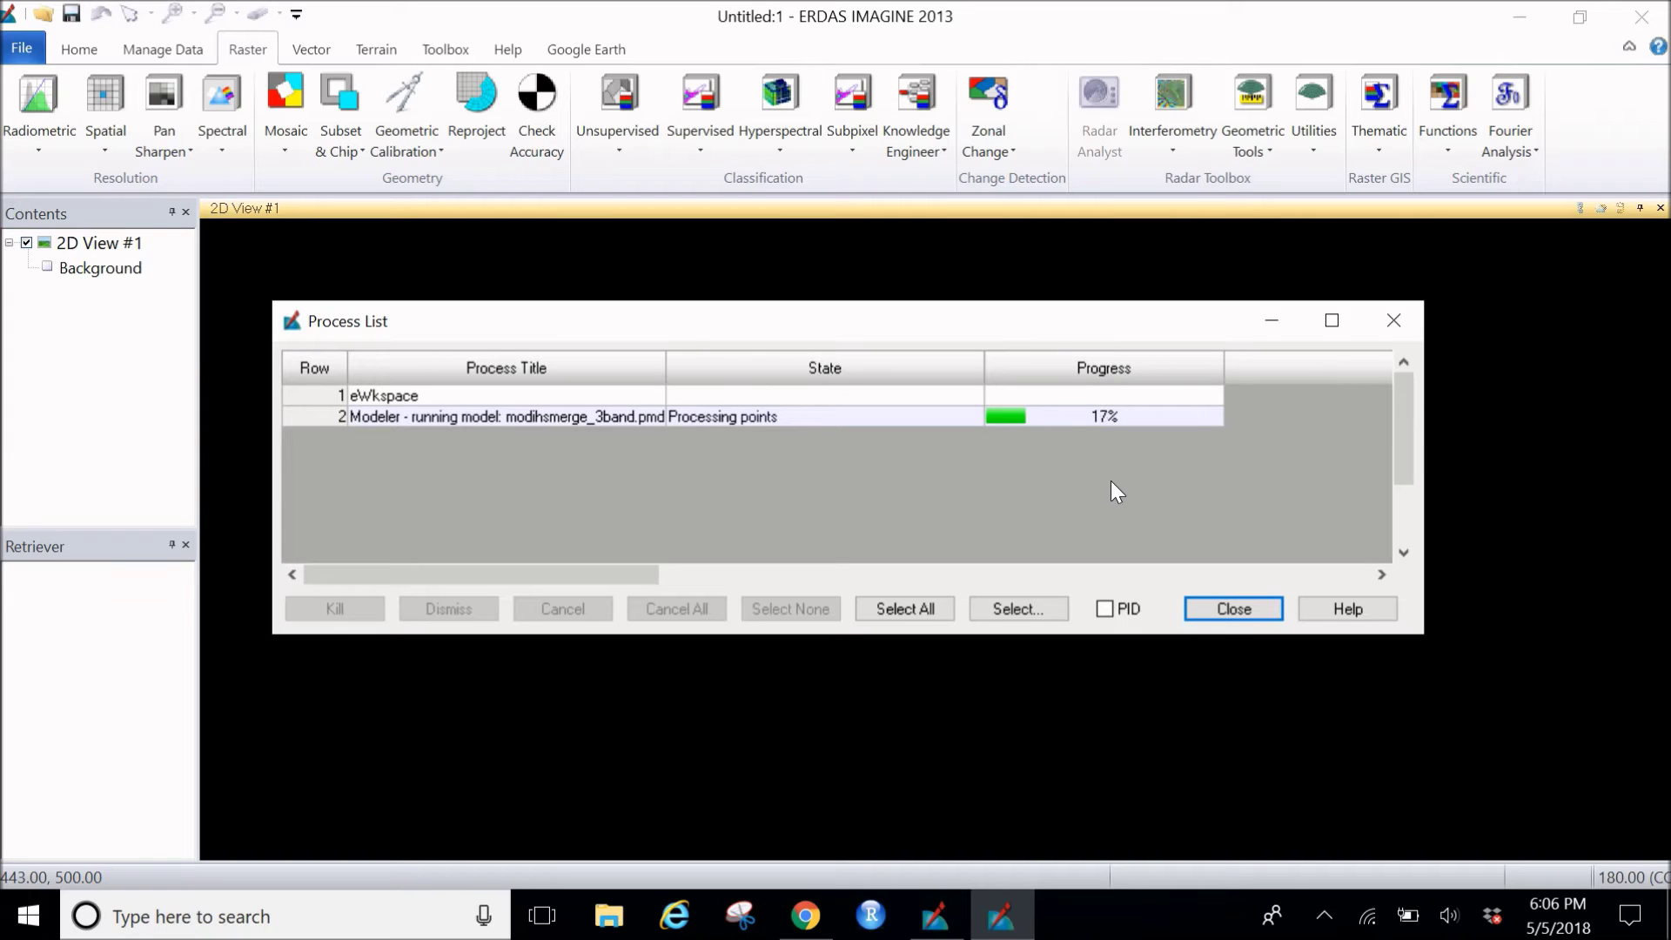
# Watch the modihsmerge_3band.pmd job progress toward completion in the Process List.
pyautogui.click(1324, 921)
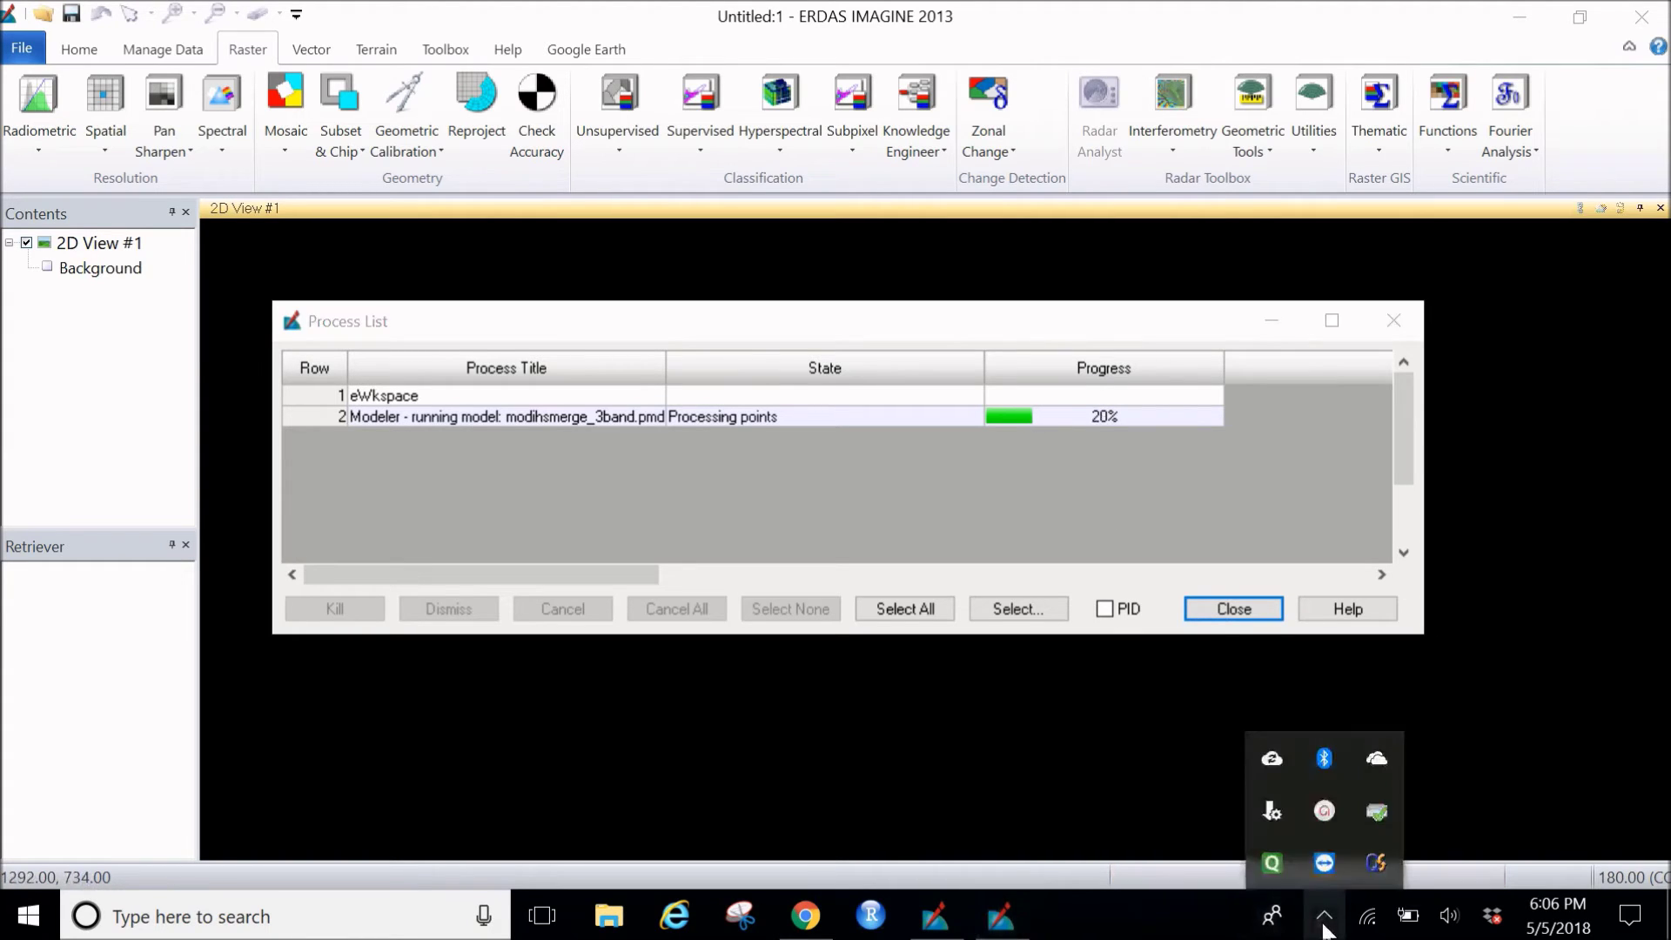
pyautogui.click(1323, 812)
pyautogui.click(1587, 870)
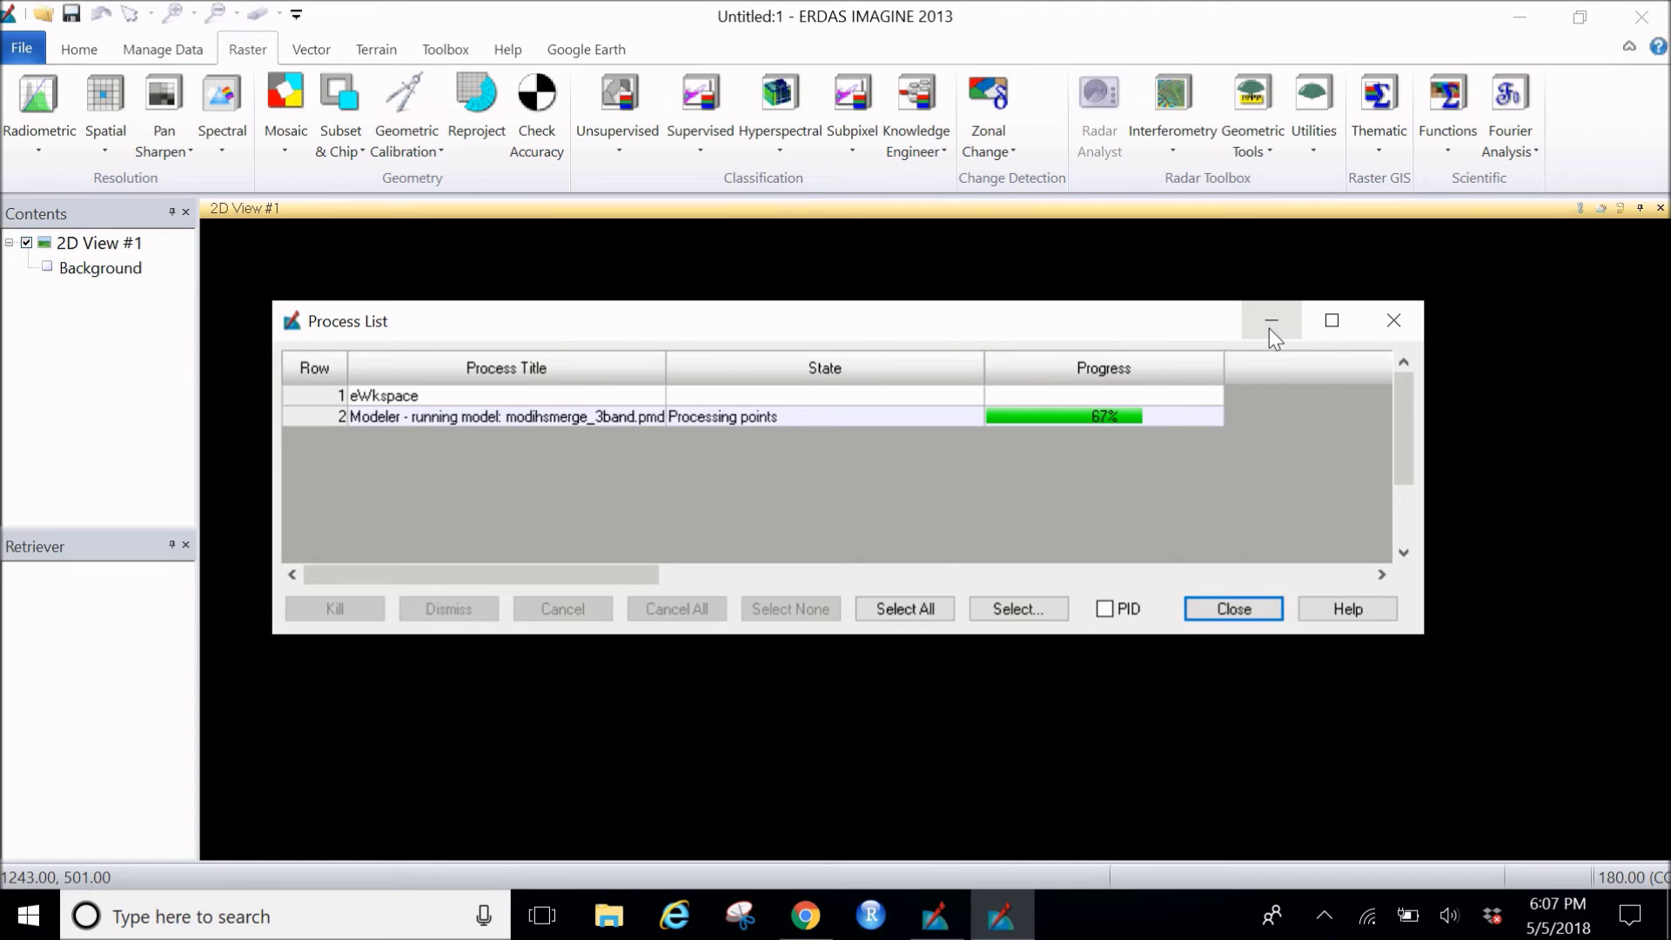
# Browse to C:\Erdas\Output and display test1.img as a layer in 2D View #1.
pyautogui.click(45, 18)
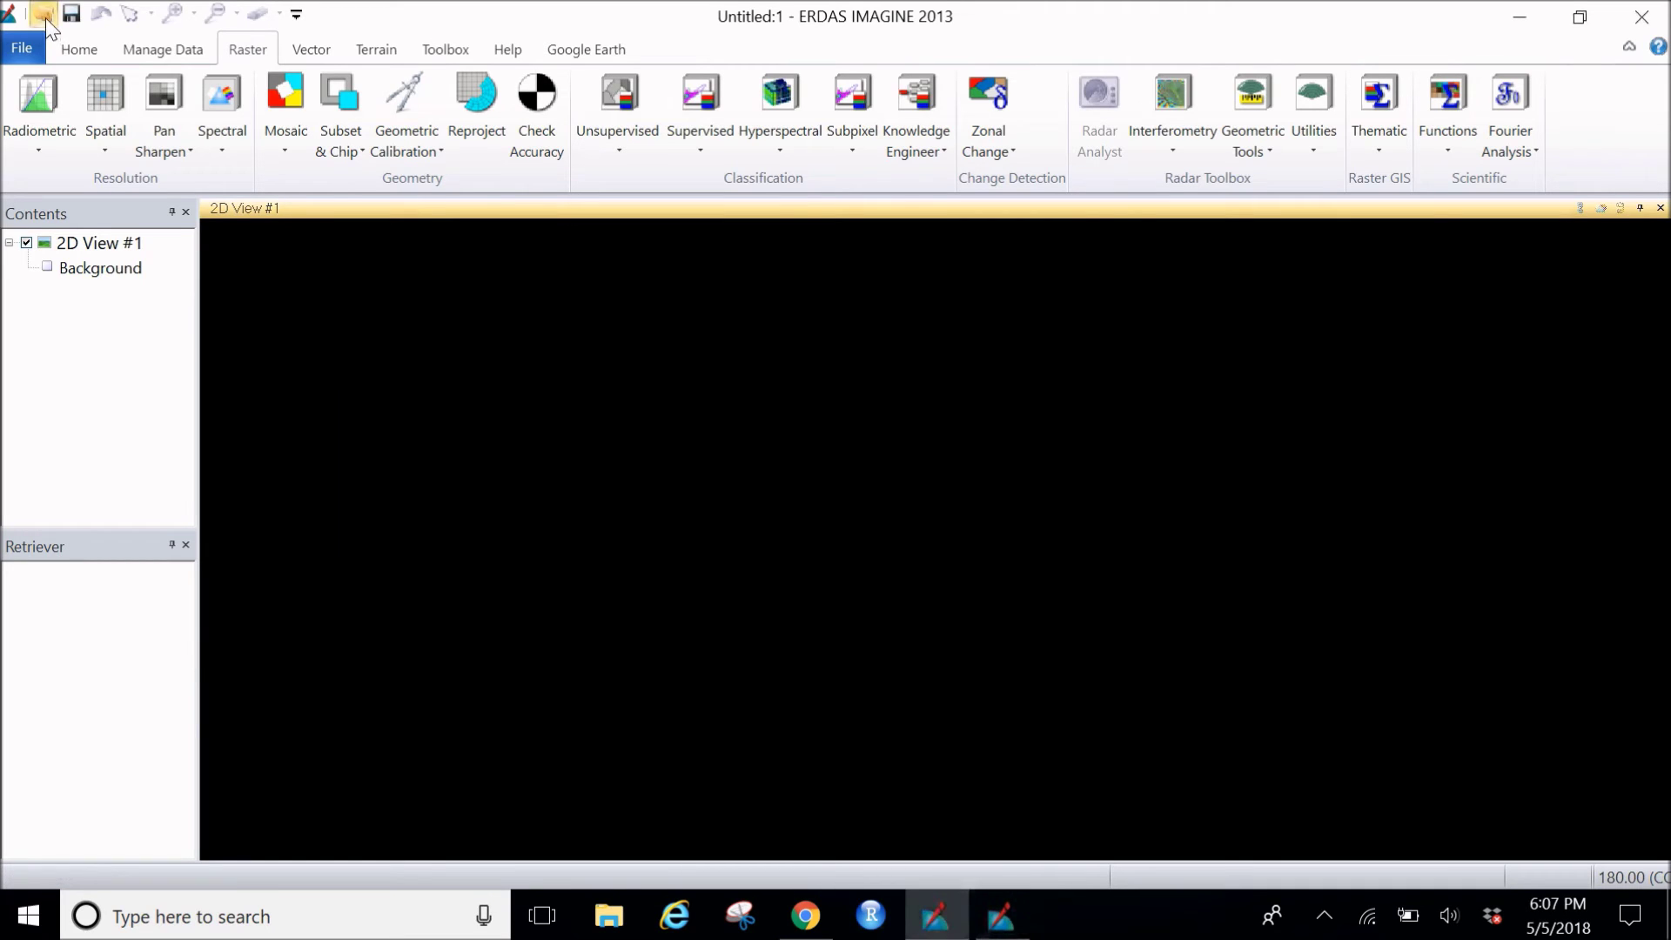
pyautogui.click(838, 280)
pyautogui.click(811, 305)
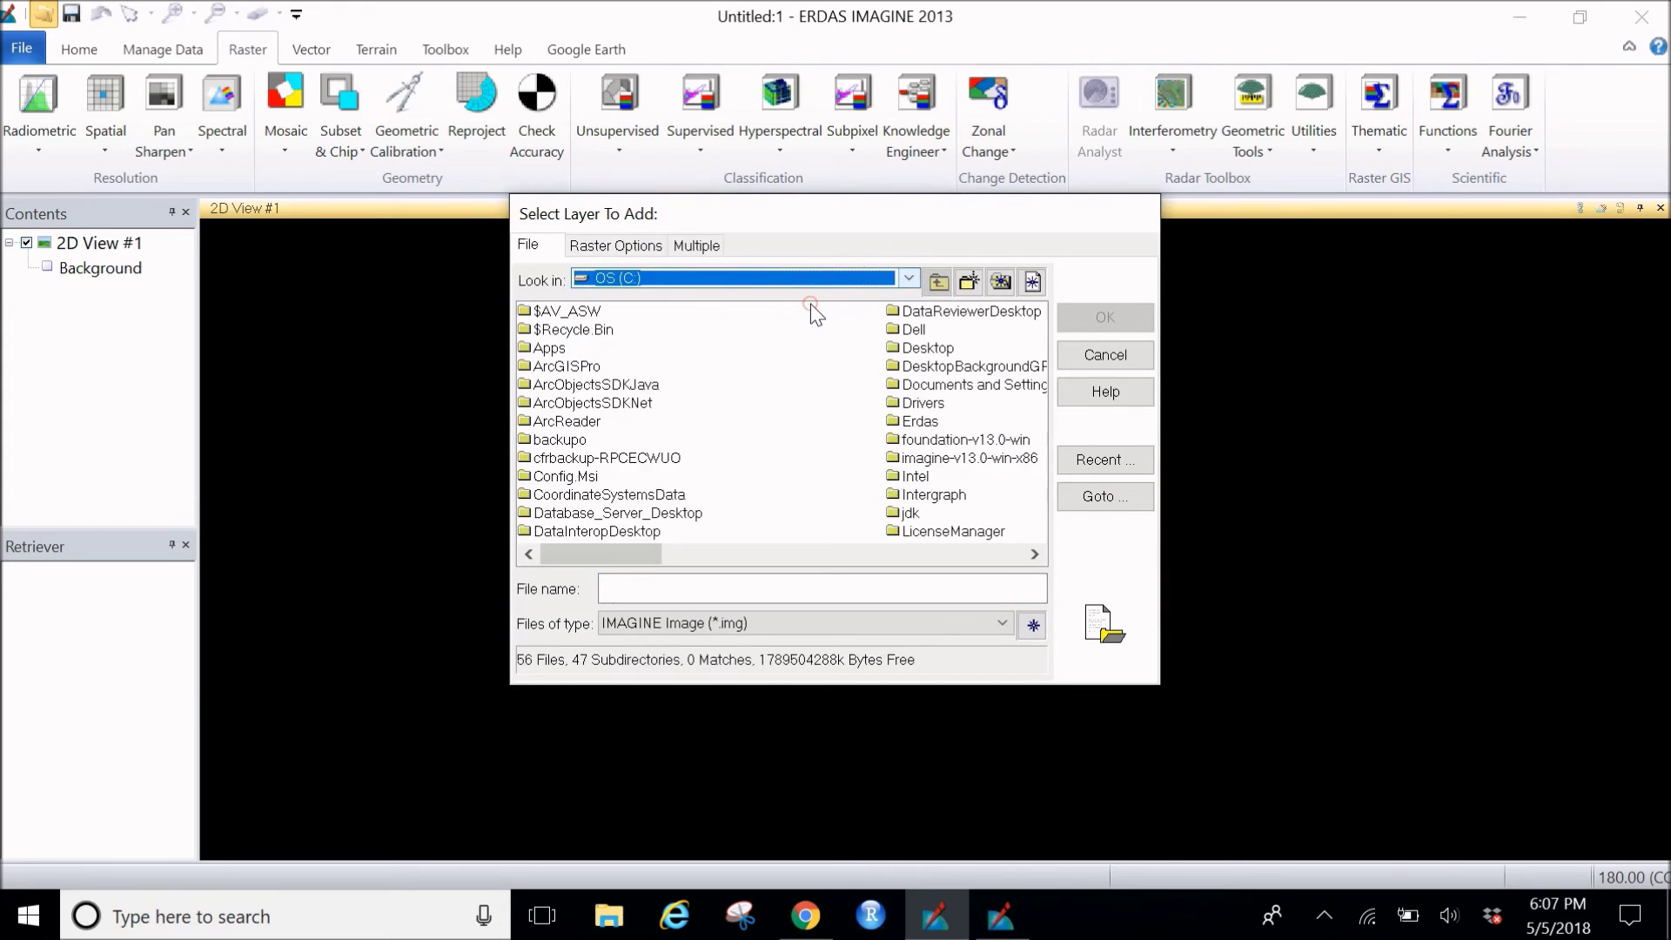
pyautogui.click(905, 425)
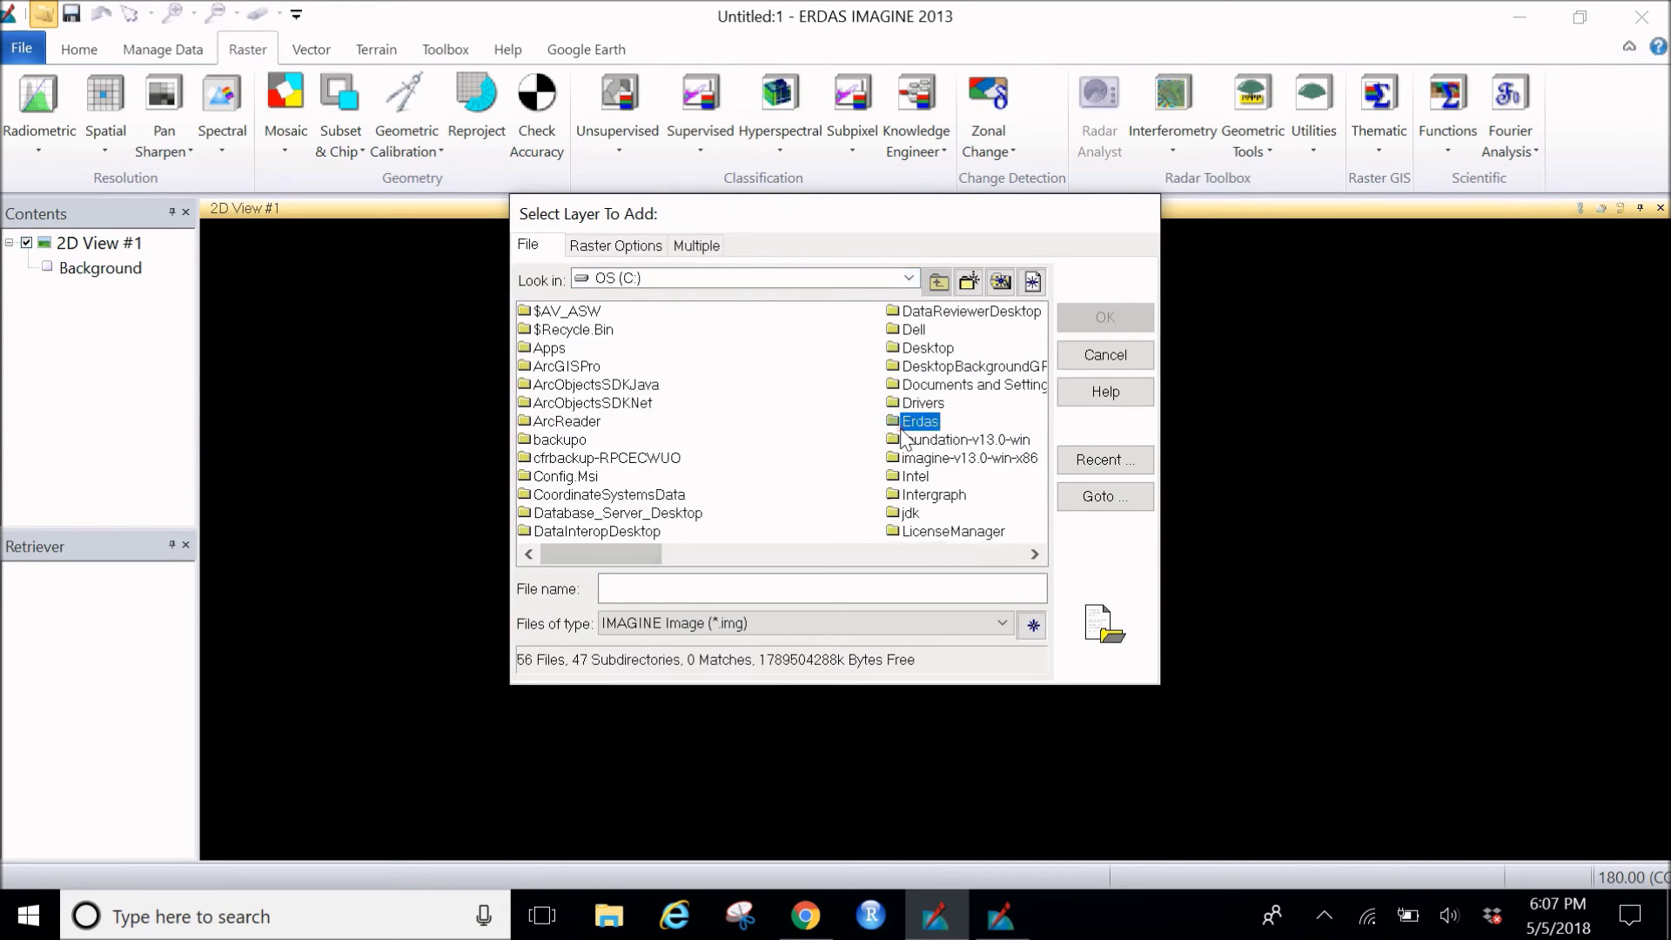
pyautogui.doubleClick(905, 427)
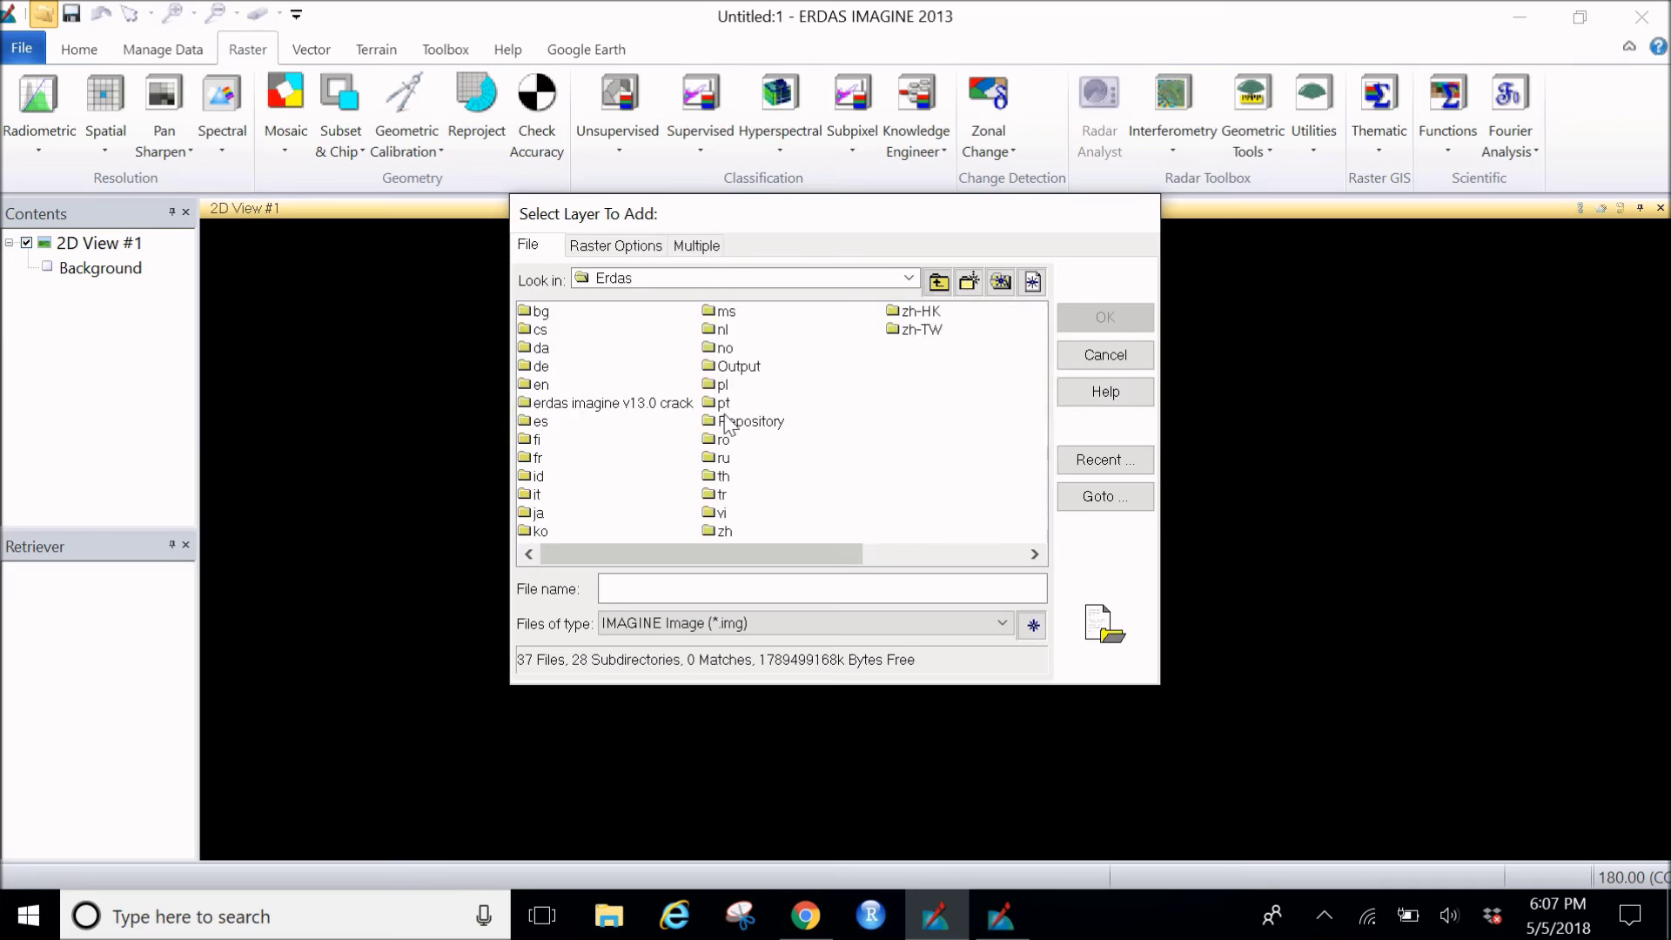
pyautogui.doubleClick(730, 373)
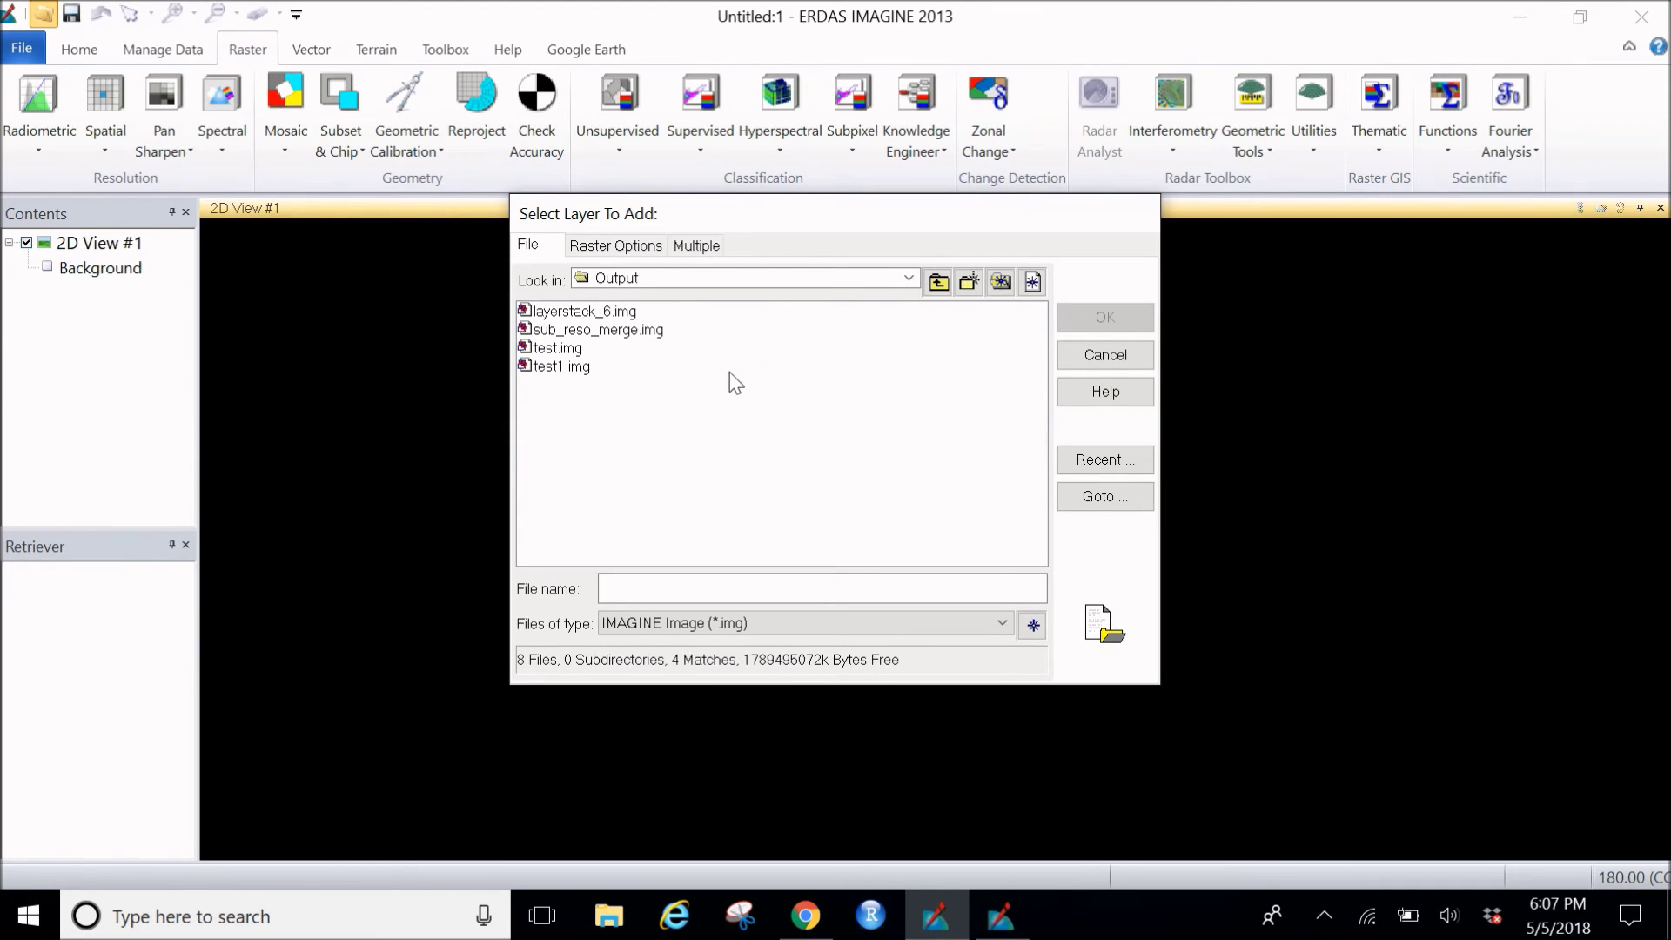
pyautogui.click(557, 367)
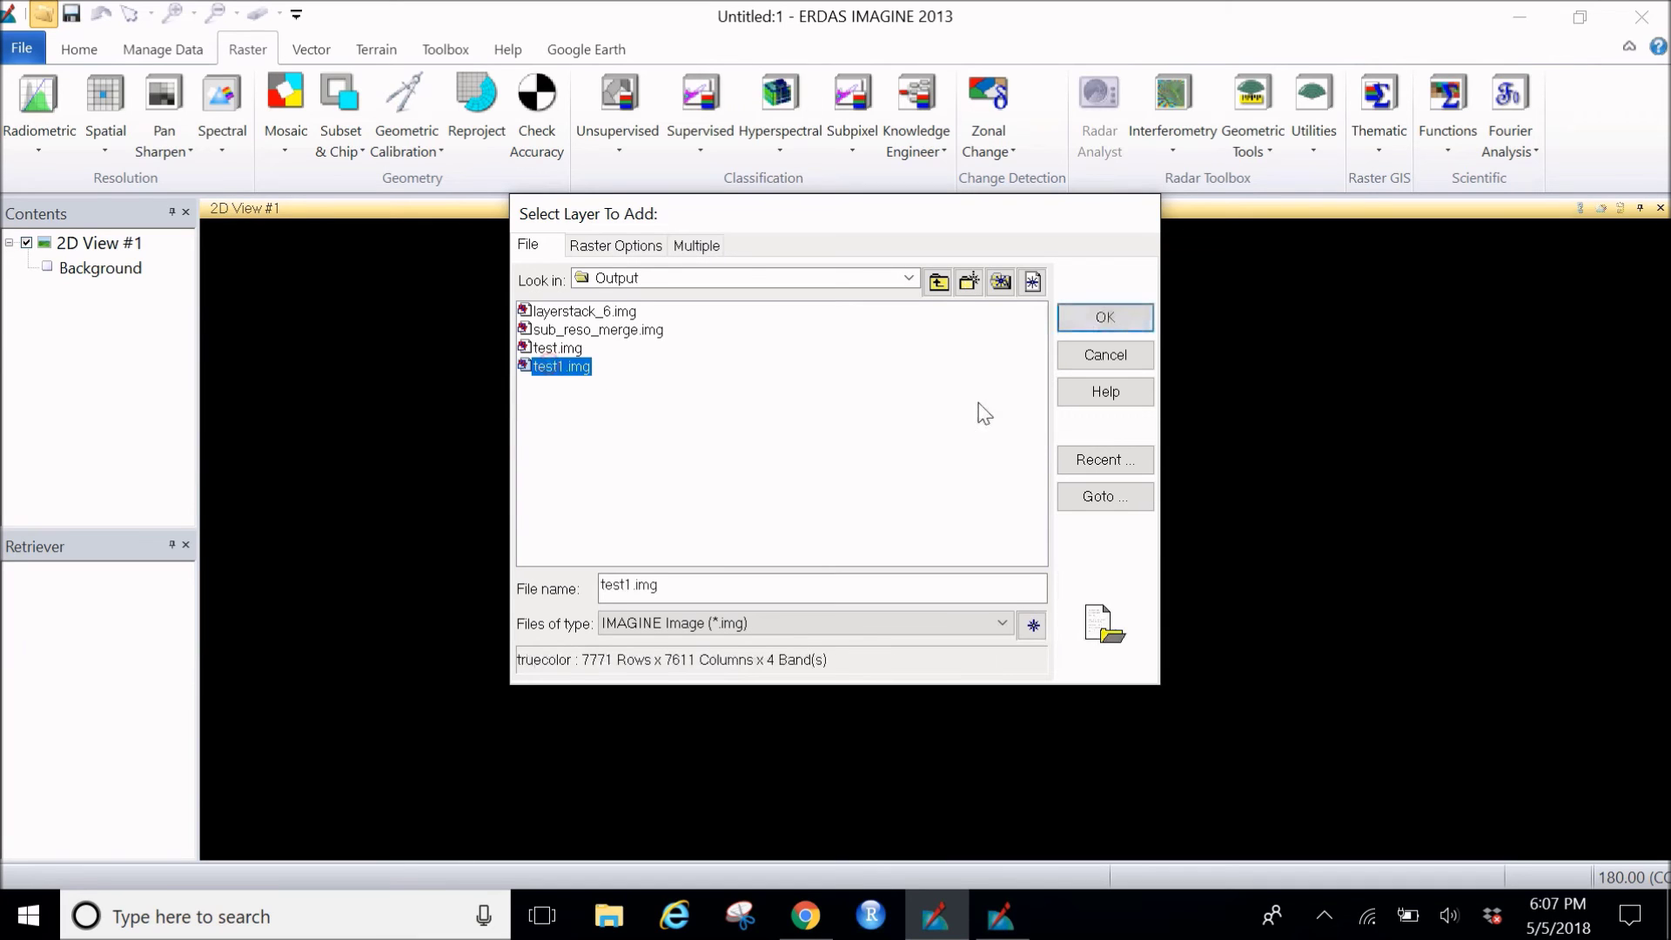
pyautogui.click(1109, 315)
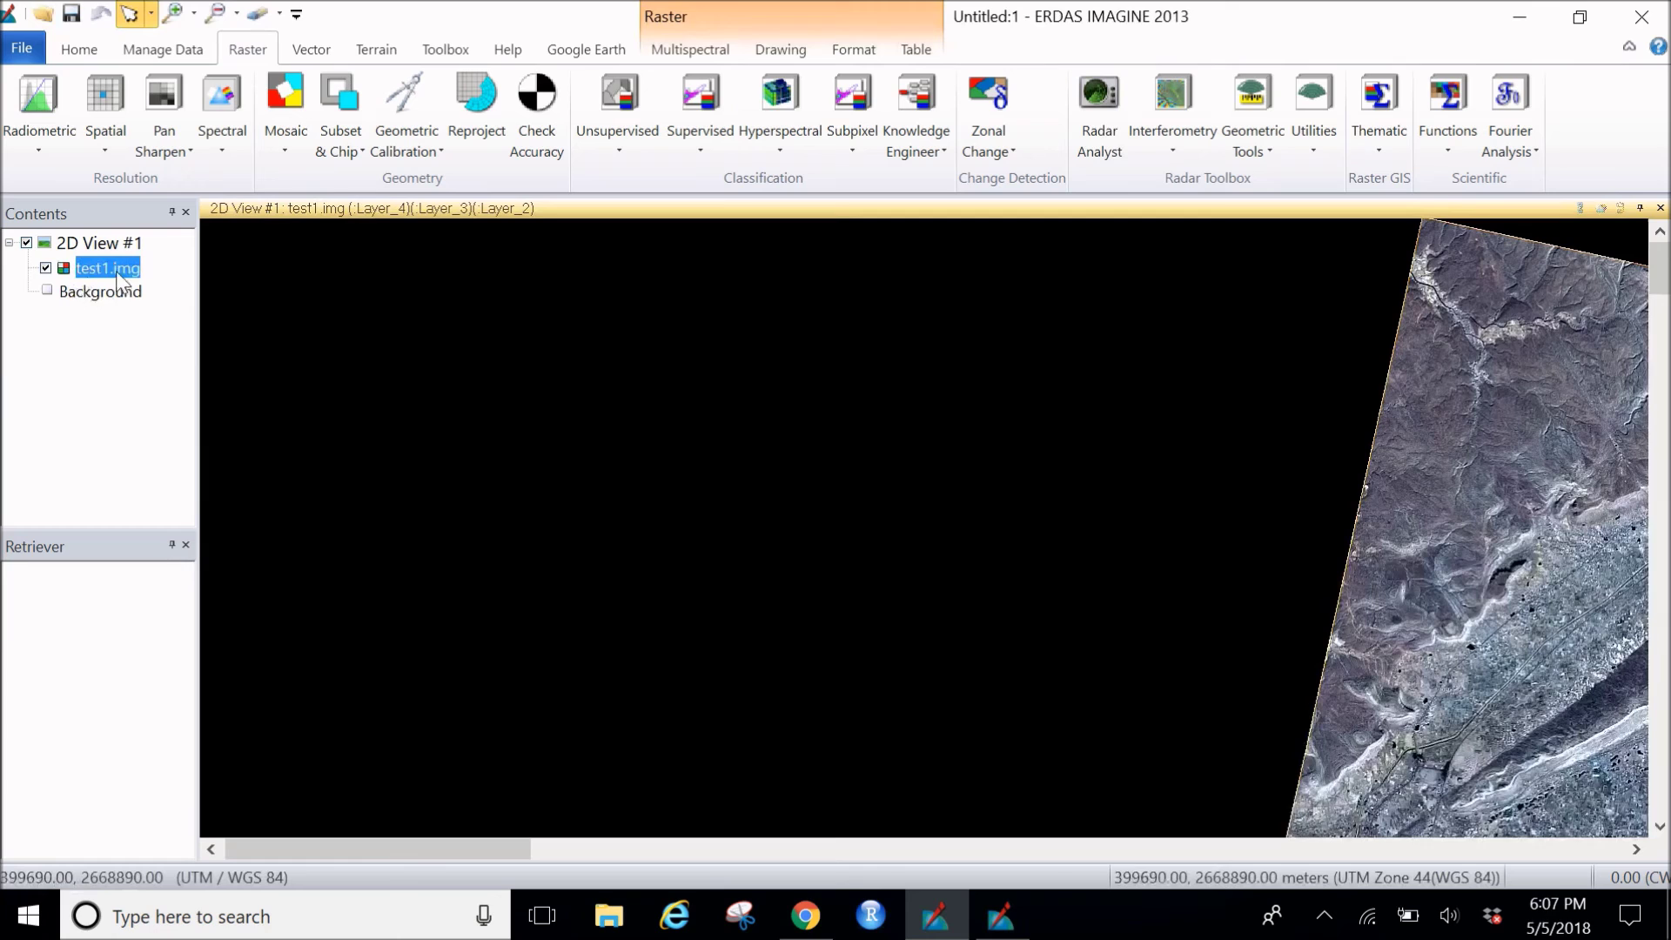
# Fit test1.img to the frame, zoom into its upper and lower-middle areas, then fit it again.
pyautogui.click(78, 53)
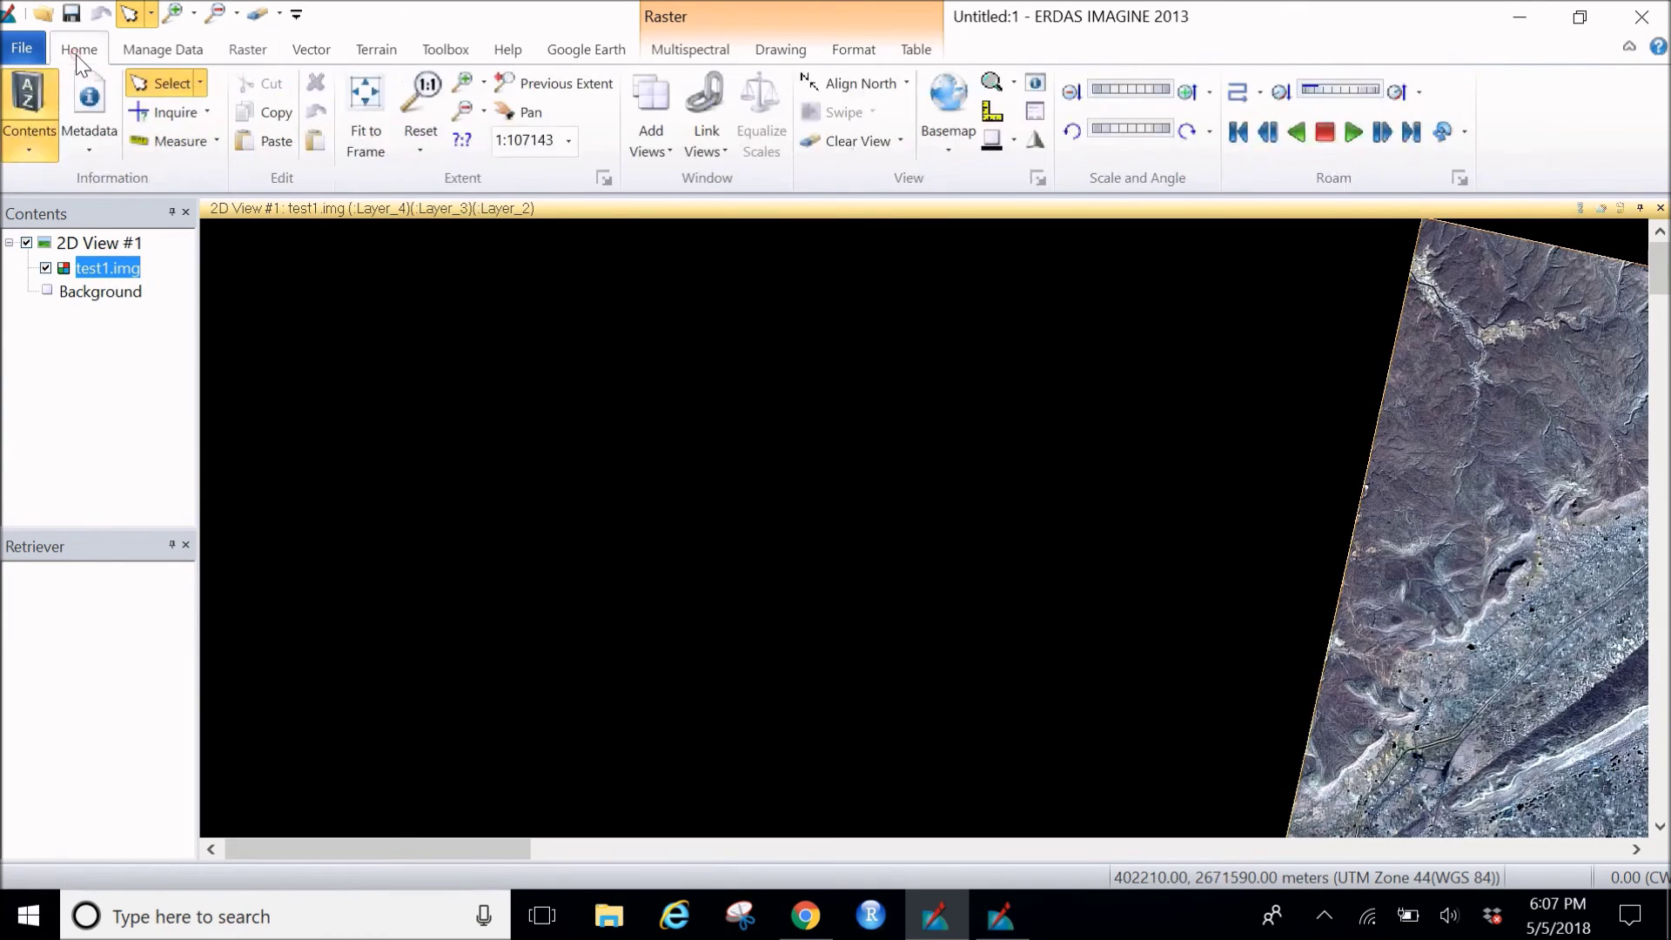
pyautogui.click(374, 137)
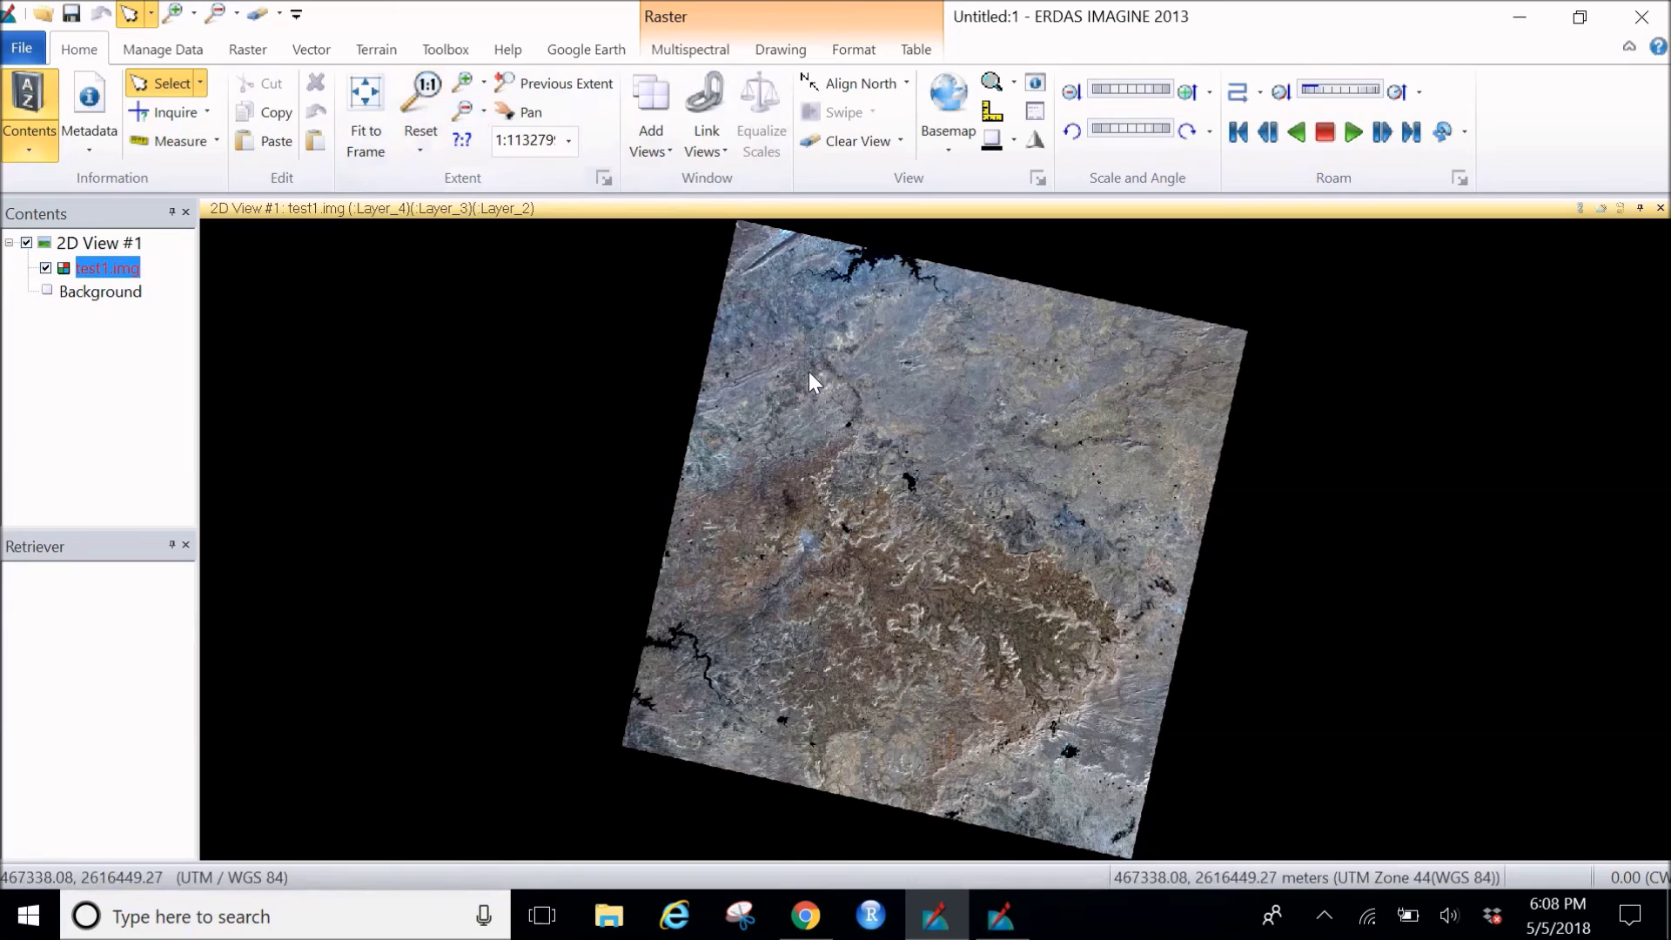
pyautogui.click(464, 83)
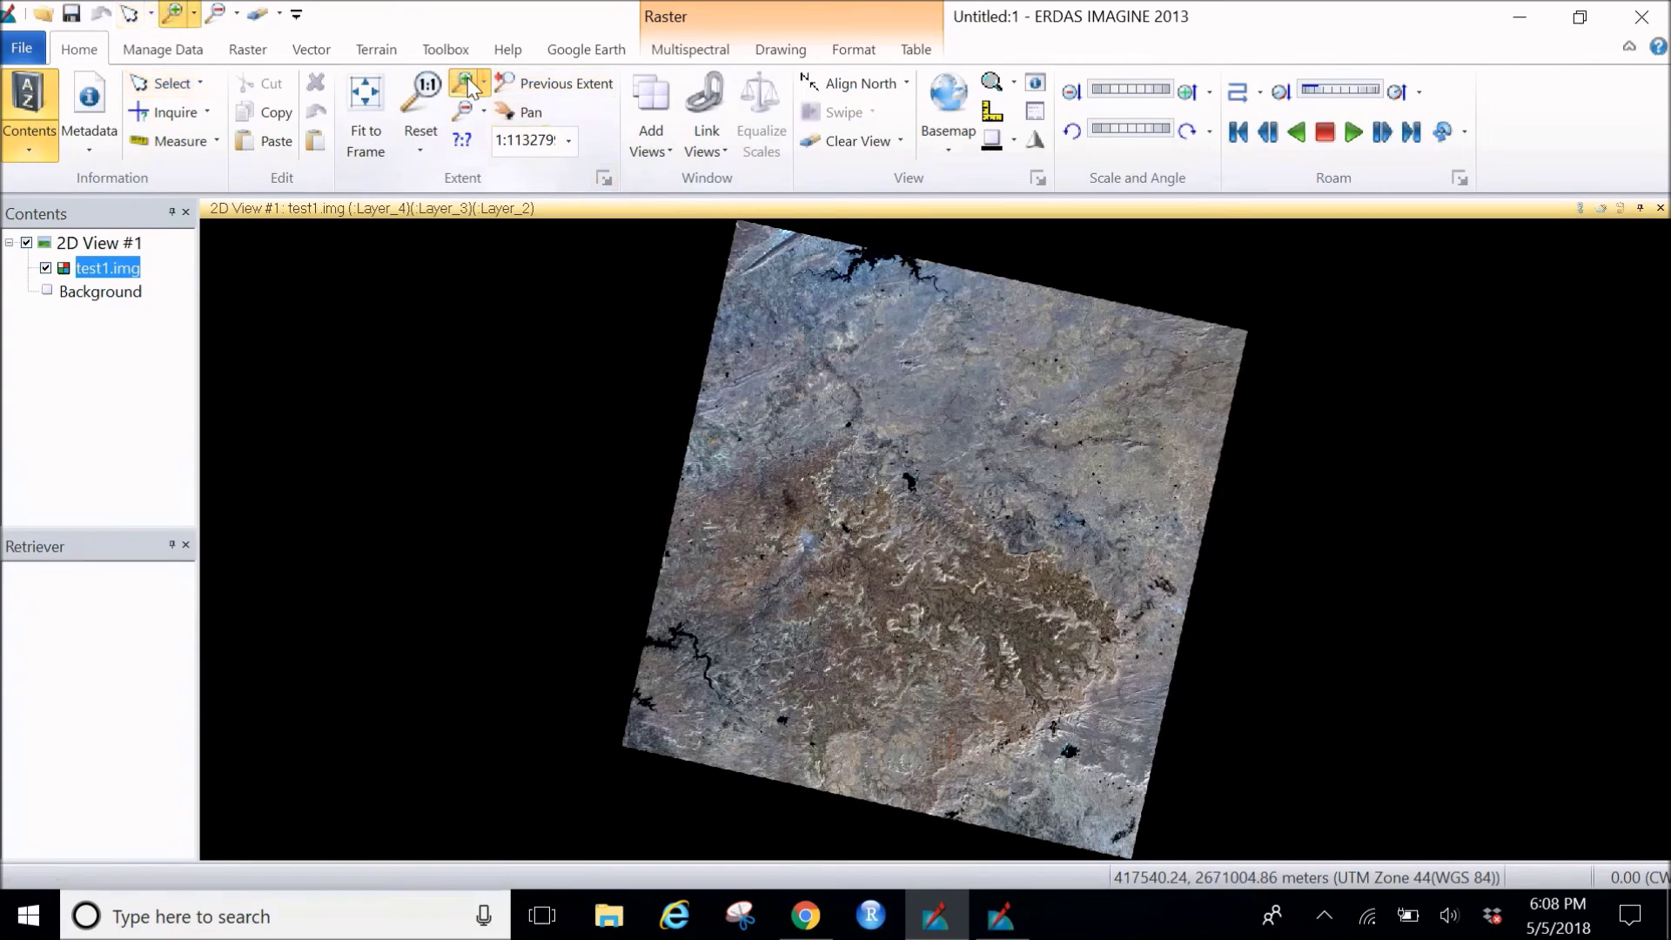
pyautogui.click(842, 359)
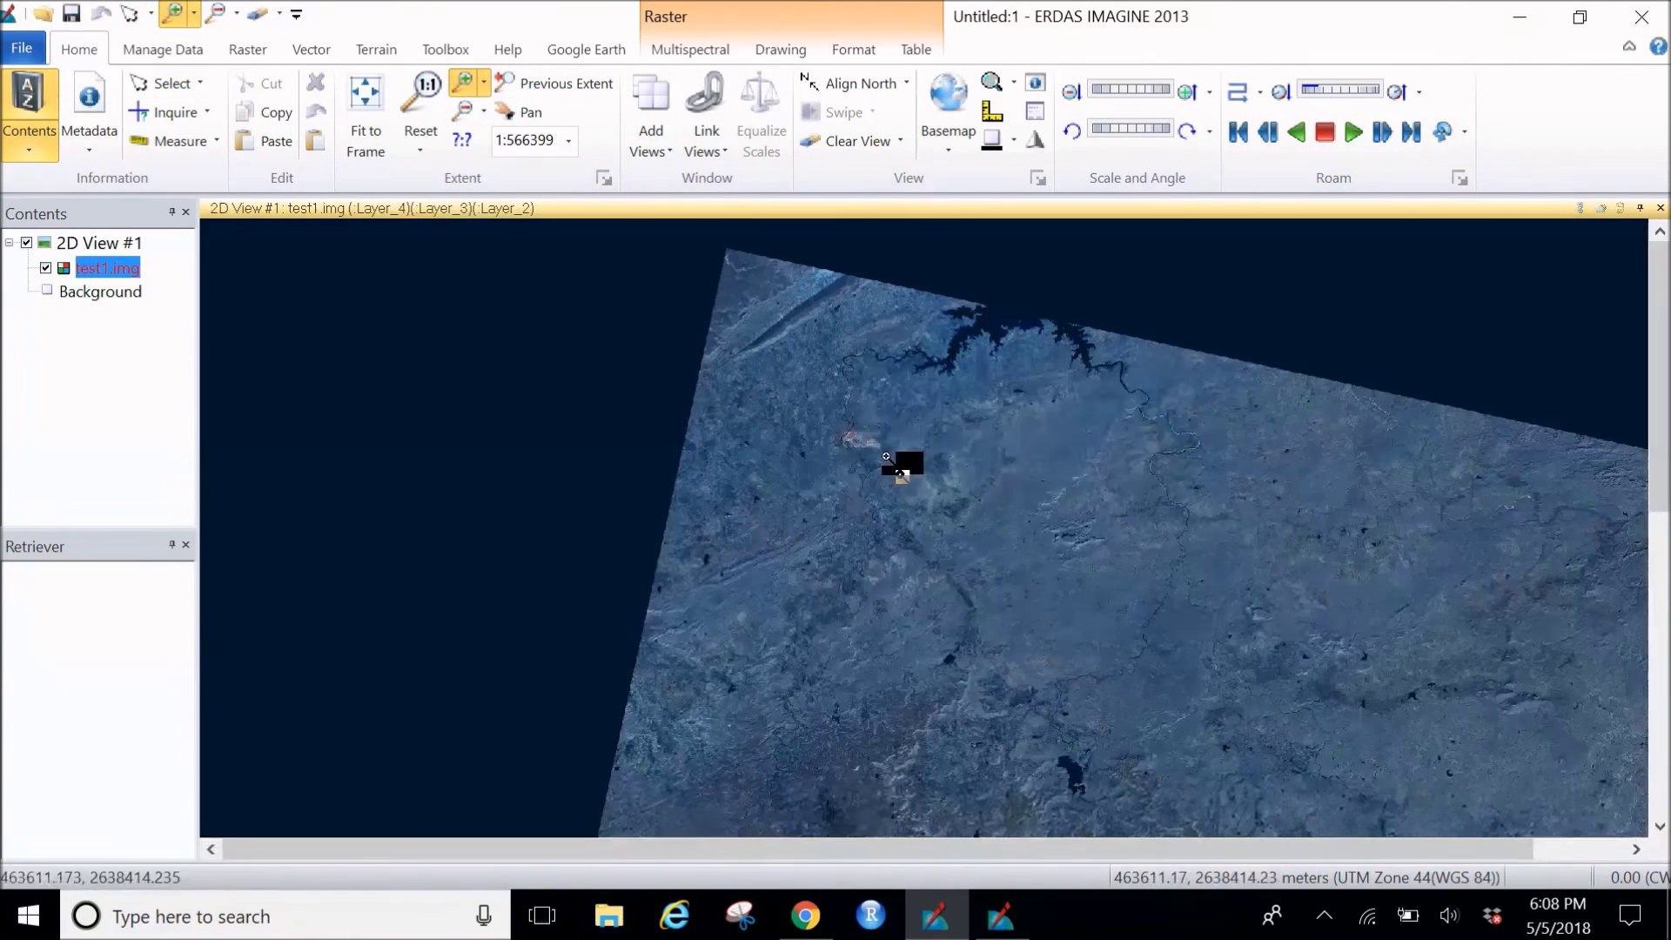
pyautogui.moveTo(886, 456); pyautogui.dragTo(1490, 799)
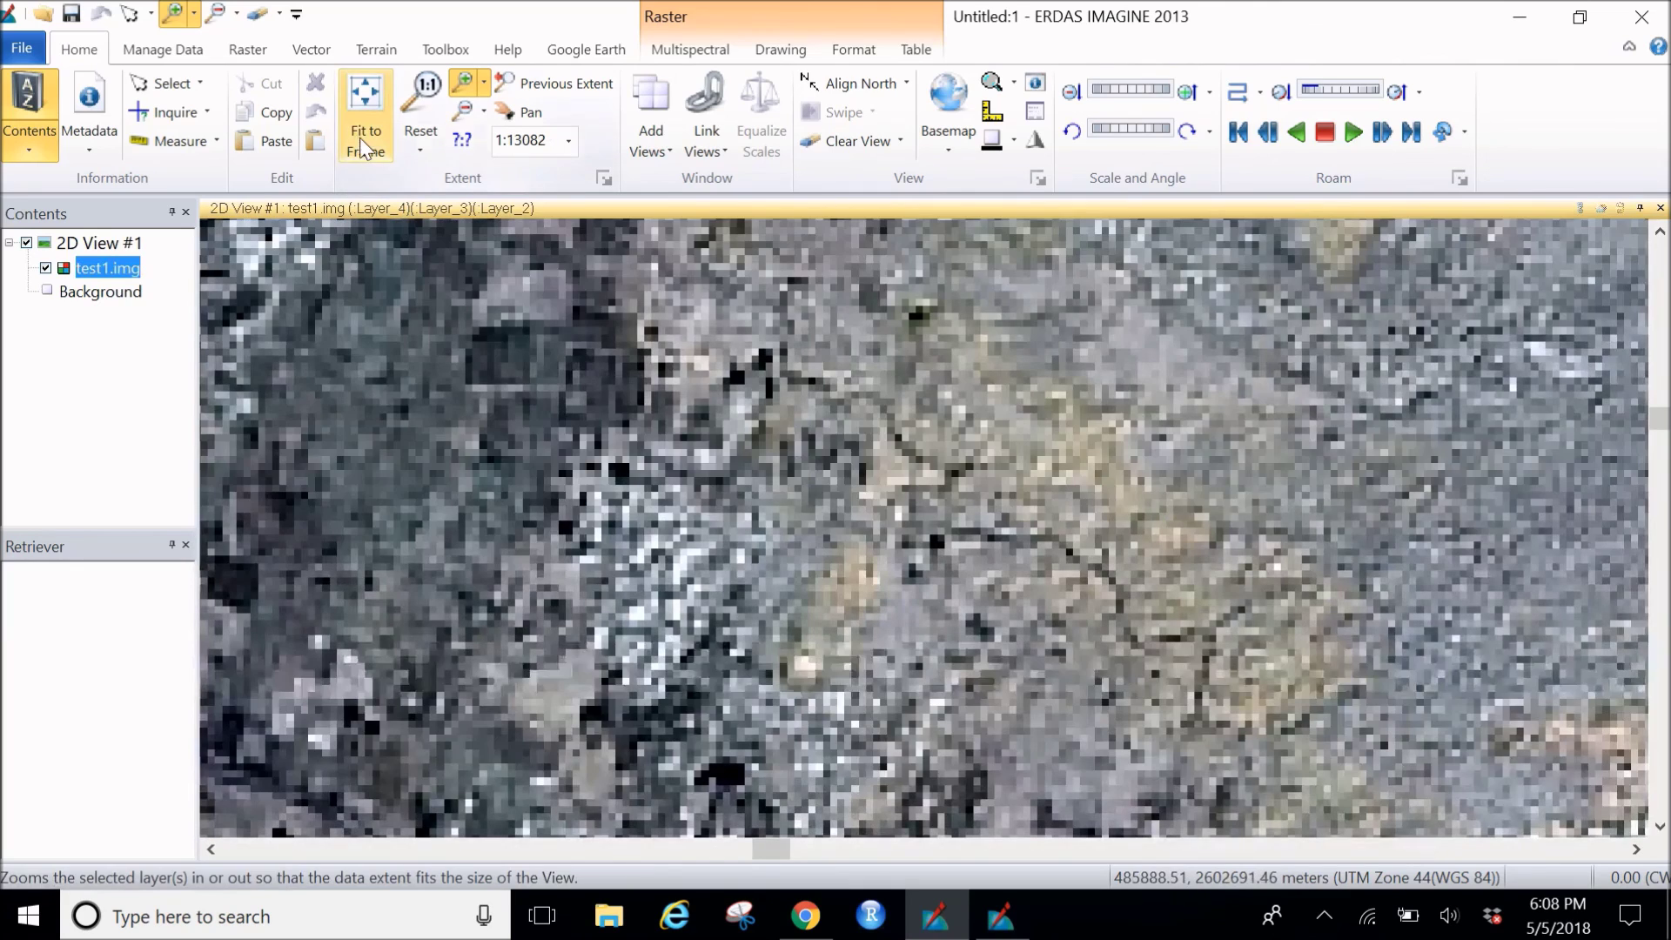
pyautogui.click(362, 141)
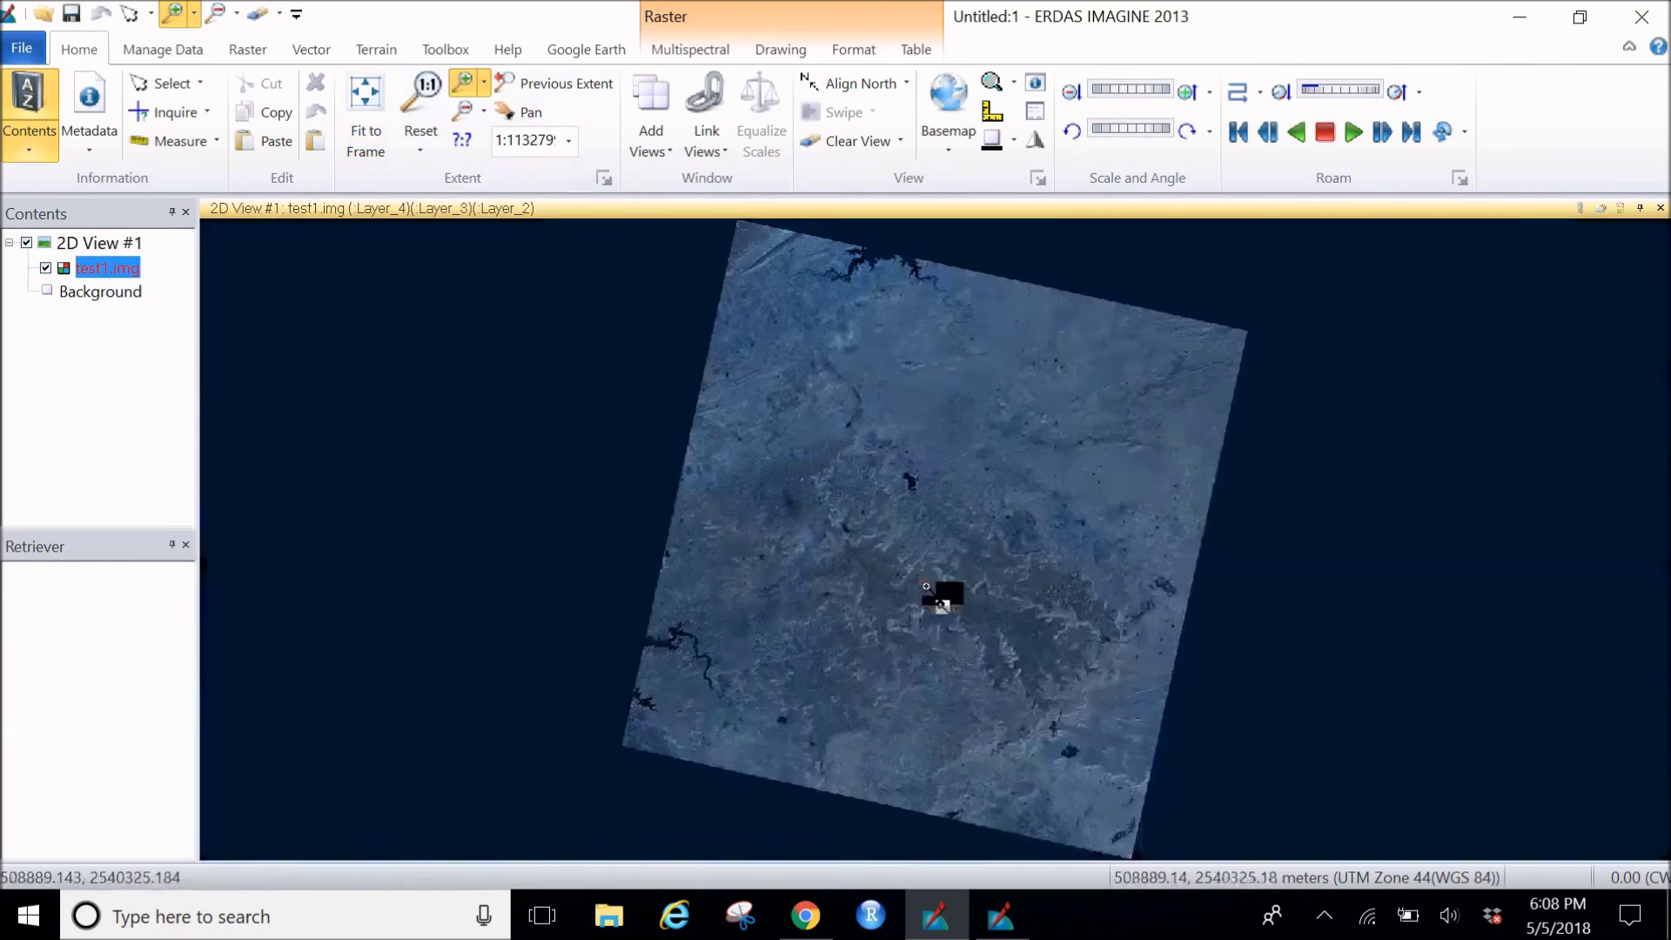
pyautogui.moveTo(926, 586); pyautogui.dragTo(1231, 822)
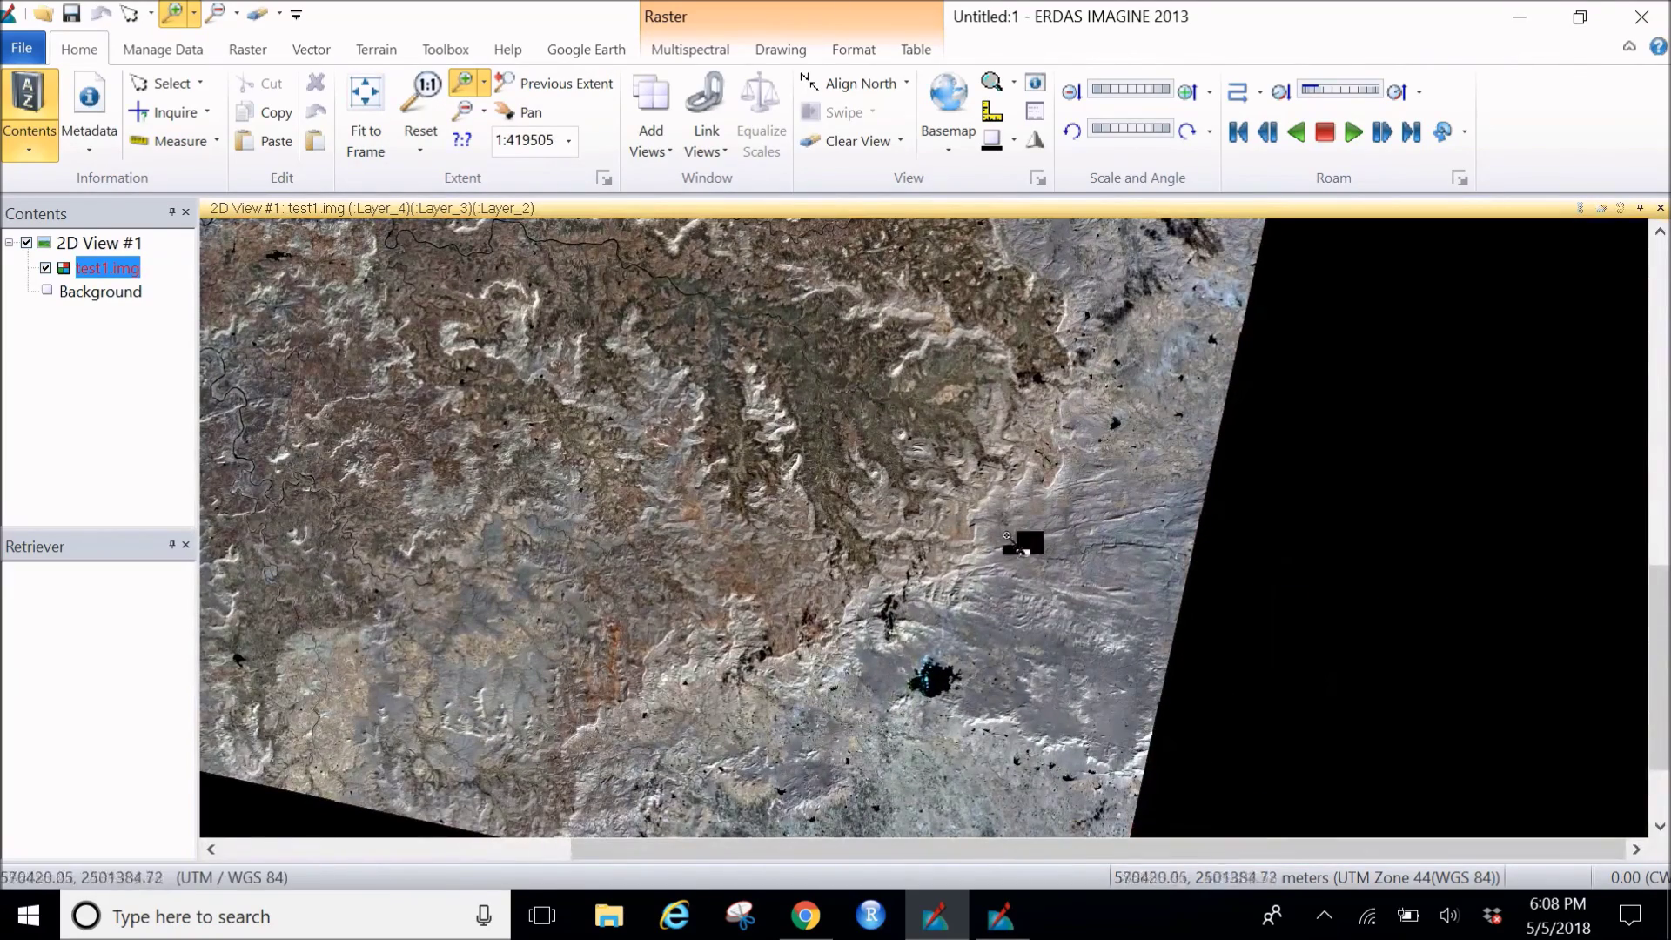
pyautogui.click(360, 103)
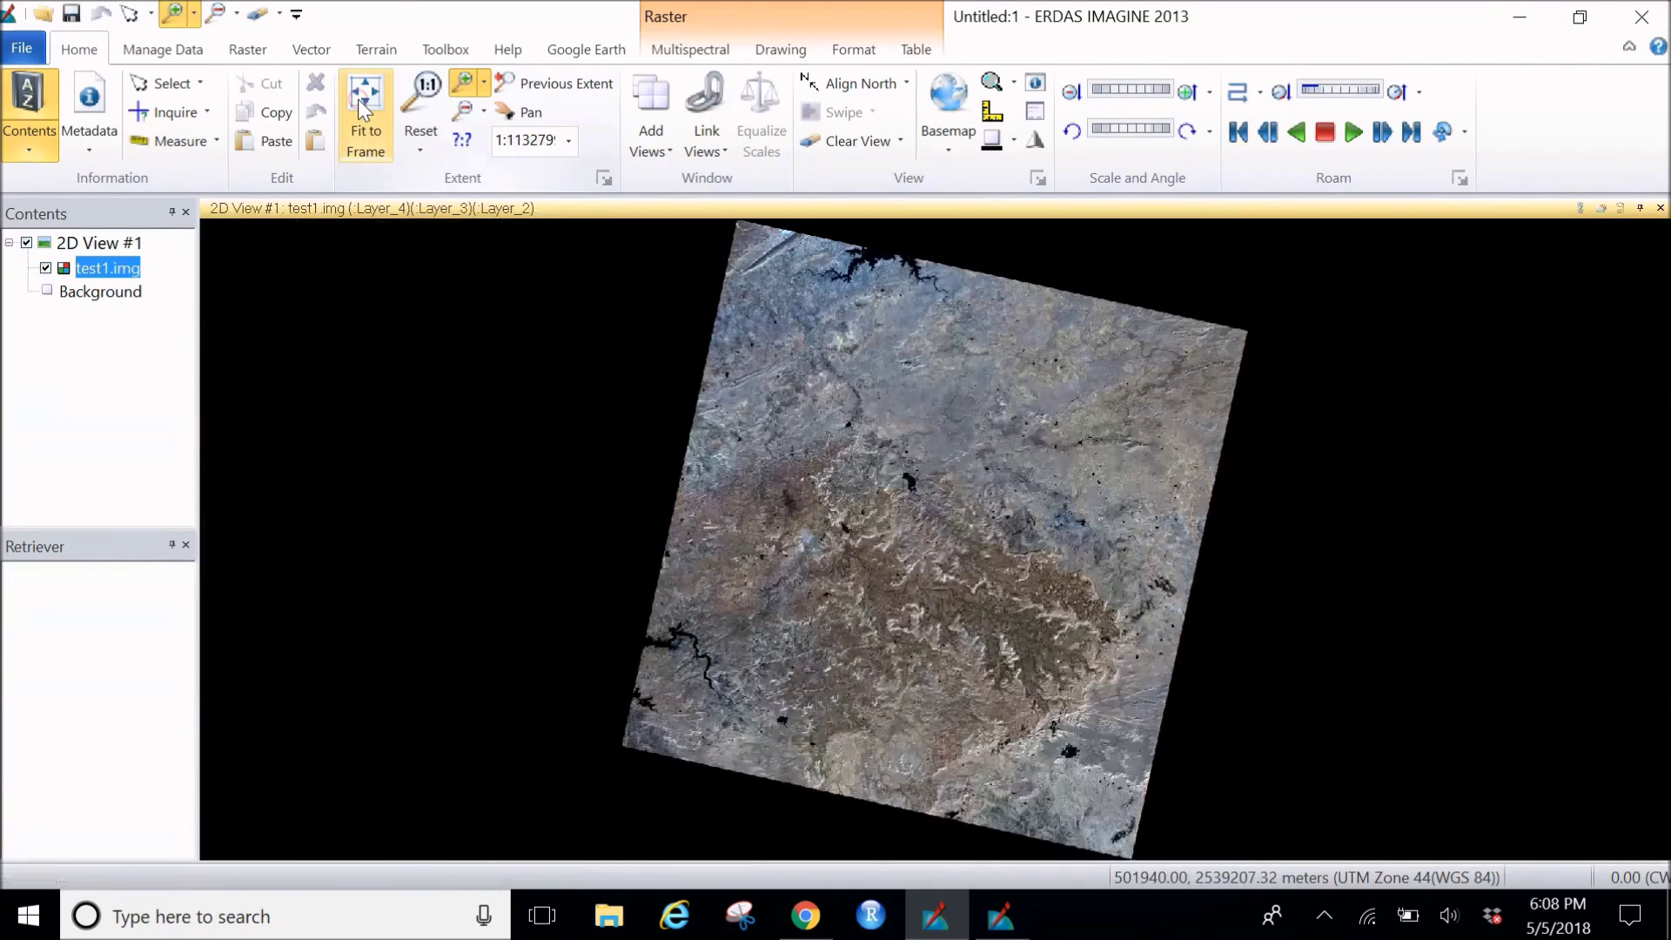